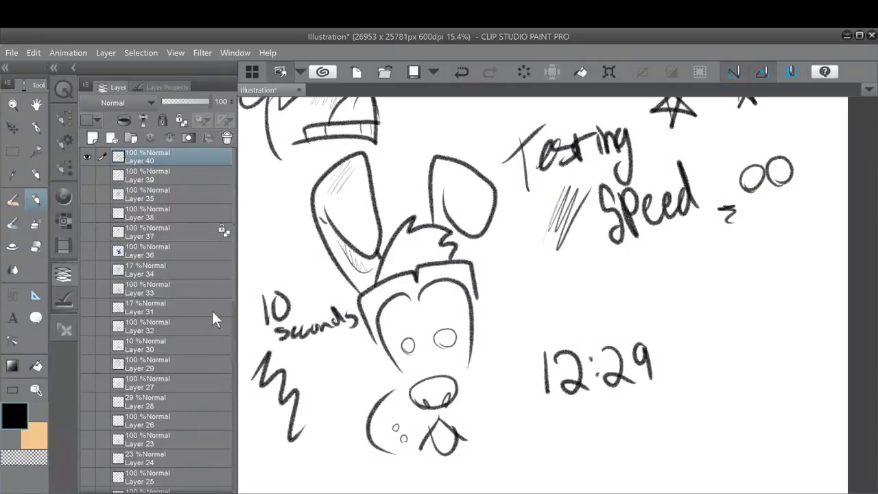
- Set the Real pencil brush size to 13.2 and try it with an oval stroke on a blank canvas area
{"action": "scroll", "coordinate": [540, 332], "scroll_direction": "down", "scroll_amount": 5}
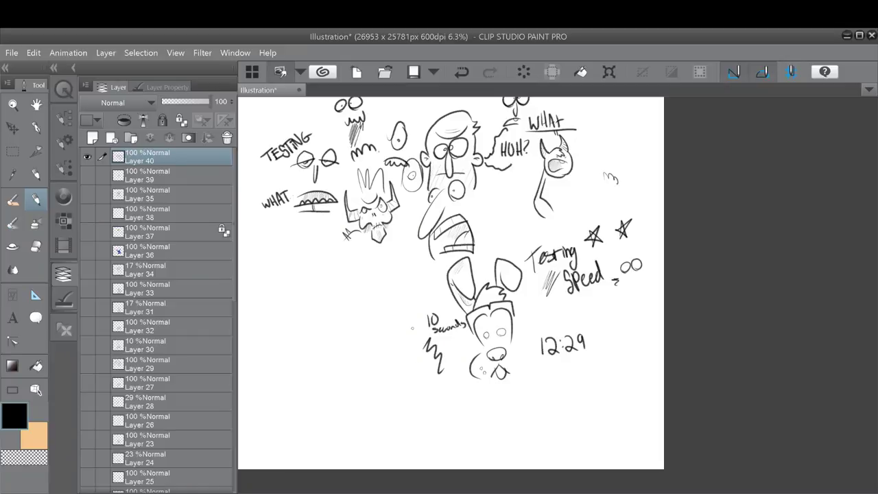
{"action": "scroll", "coordinate": [412, 328], "scroll_direction": "up", "scroll_amount": 10}
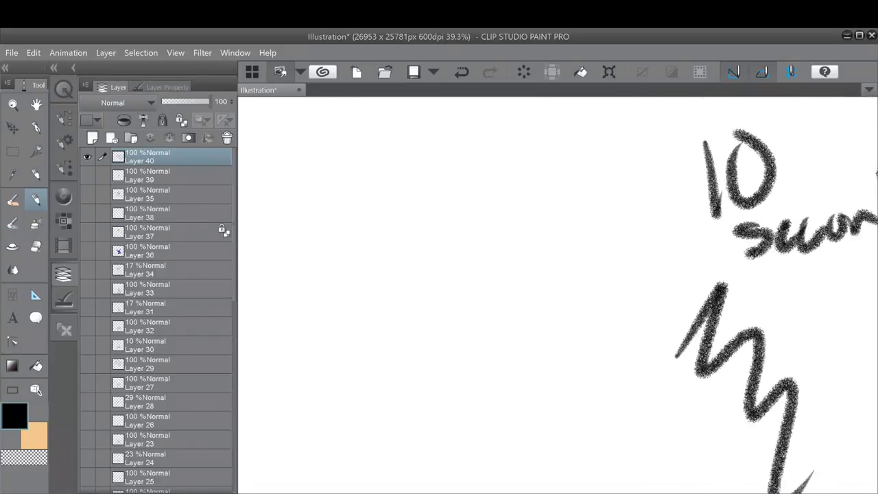
{"action": "scroll", "coordinate": [412, 328], "scroll_direction": "up", "scroll_amount": 3}
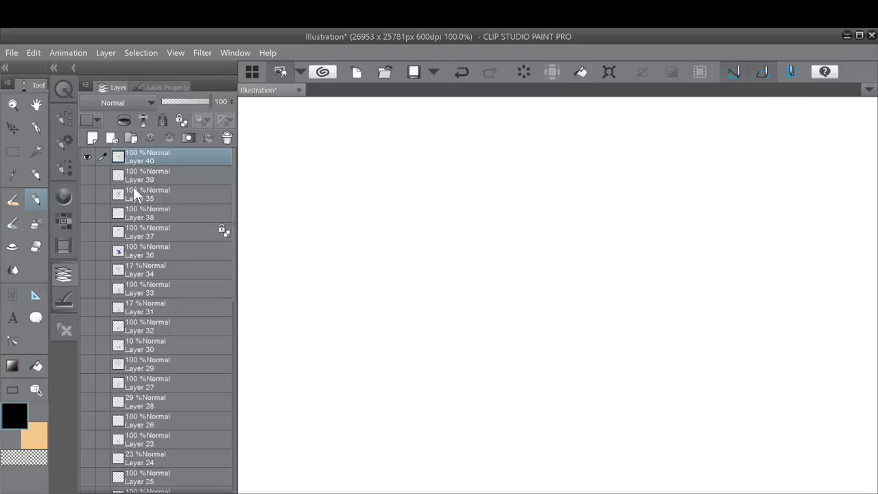
{"action": "left_click", "coordinate": [64, 139]}
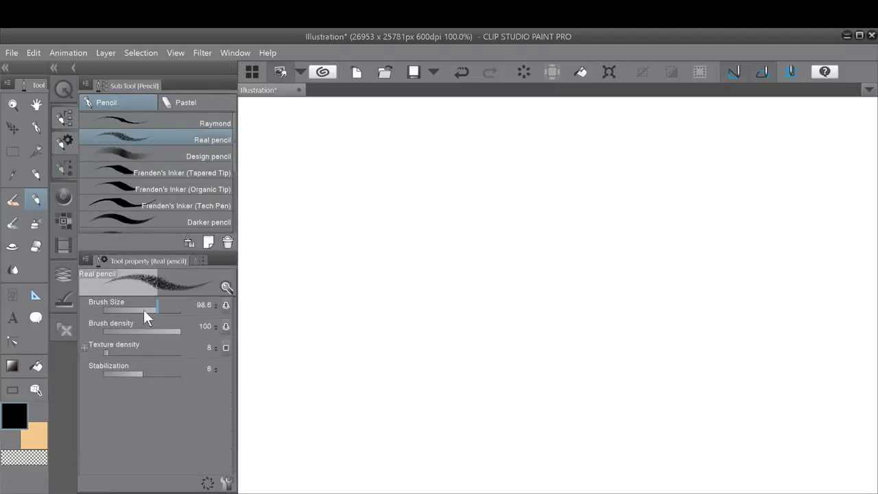
{"action": "left_click", "coordinate": [145, 312]}
{"action": "left_click_drag", "start_coordinate": [399, 302], "coordinate": [446, 299]}
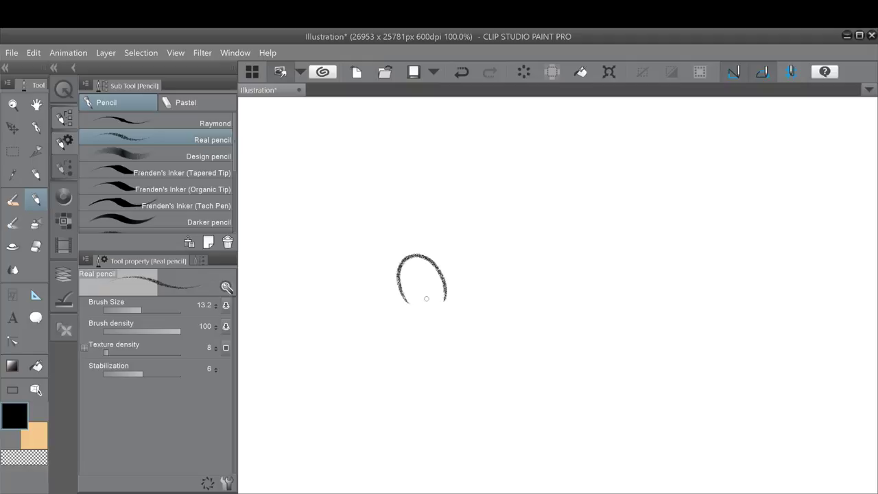
{"action": "key", "text": "ctrl+z"}
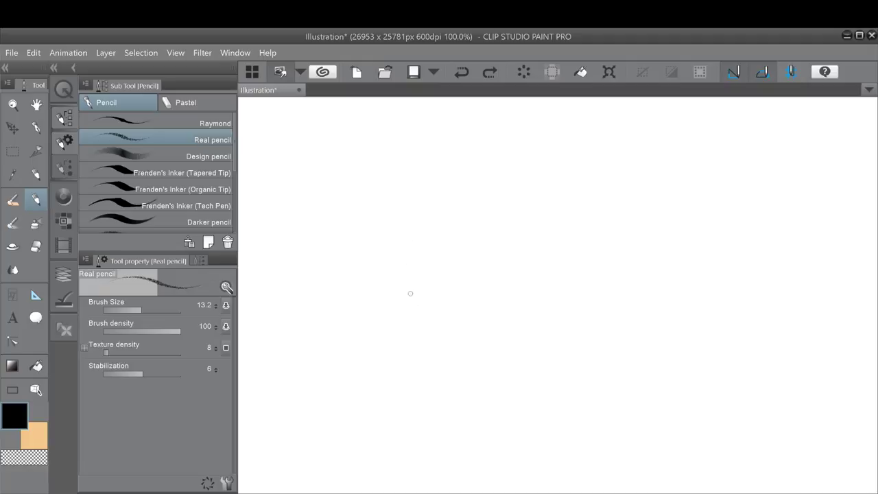
- Choose the Perry the Pencil (Sketch) brush, try a stroke, undo it, and set the brush size to about 21.4
{"action": "left_click", "coordinate": [182, 173]}
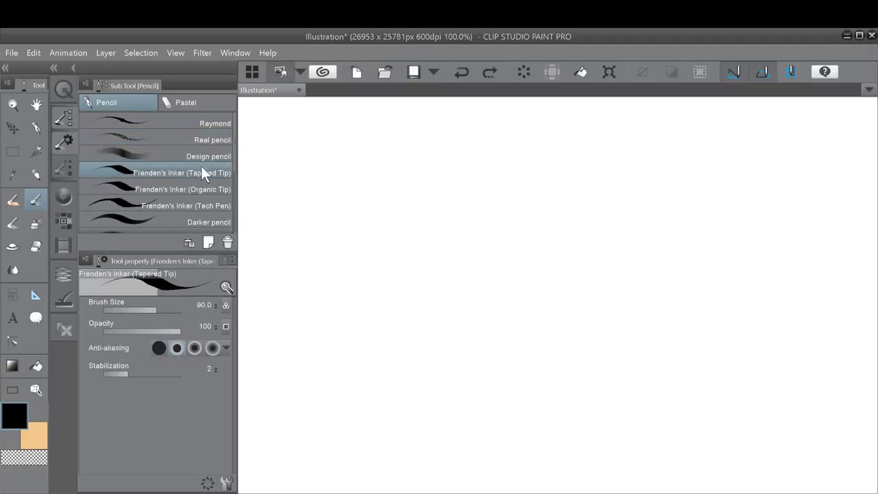
{"action": "scroll", "coordinate": [186, 134], "scroll_direction": "down", "scroll_amount": 3}
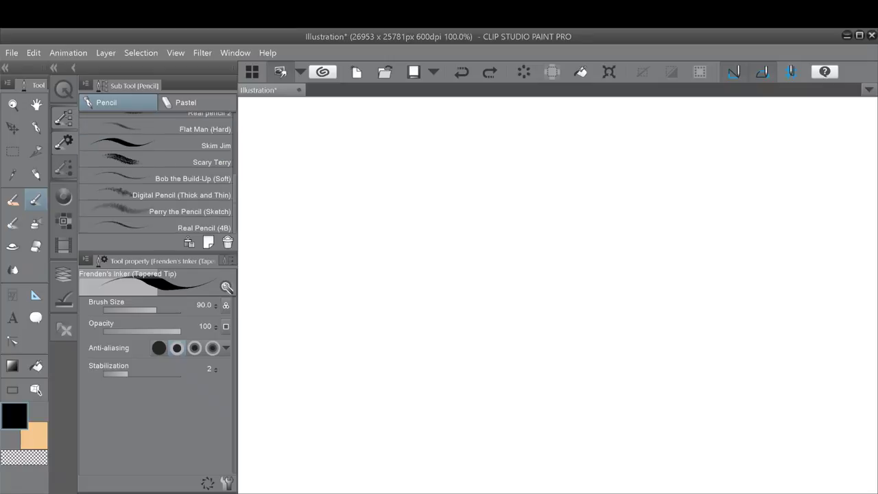
{"action": "left_click", "coordinate": [198, 196]}
{"action": "left_click", "coordinate": [205, 211]}
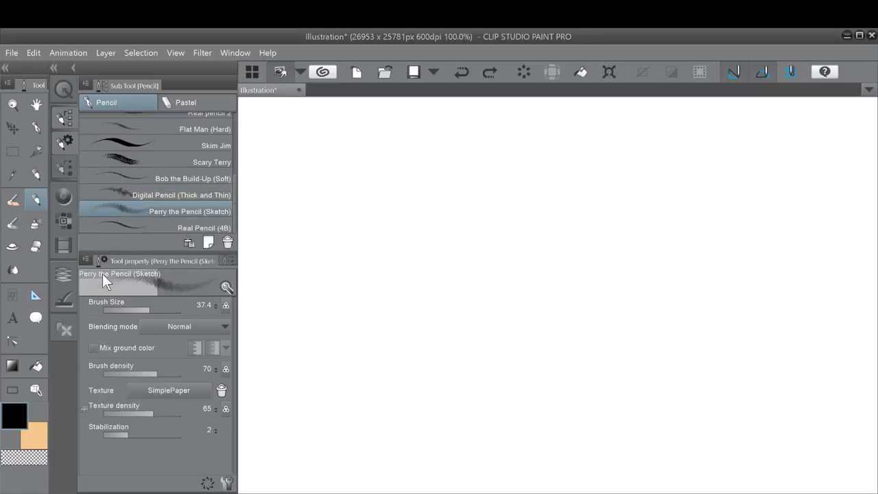
{"action": "left_click", "coordinate": [132, 308]}
{"action": "mouse_move", "coordinate": [350, 300]}
{"action": "left_mouse_down"}
{"action": "mouse_move", "coordinate": [376, 306]}
{"action": "mouse_move", "coordinate": [418, 360]}
{"action": "left_mouse_up"}
{"action": "key", "text": "ctrl+z"}
{"action": "left_click", "coordinate": [144, 309]}
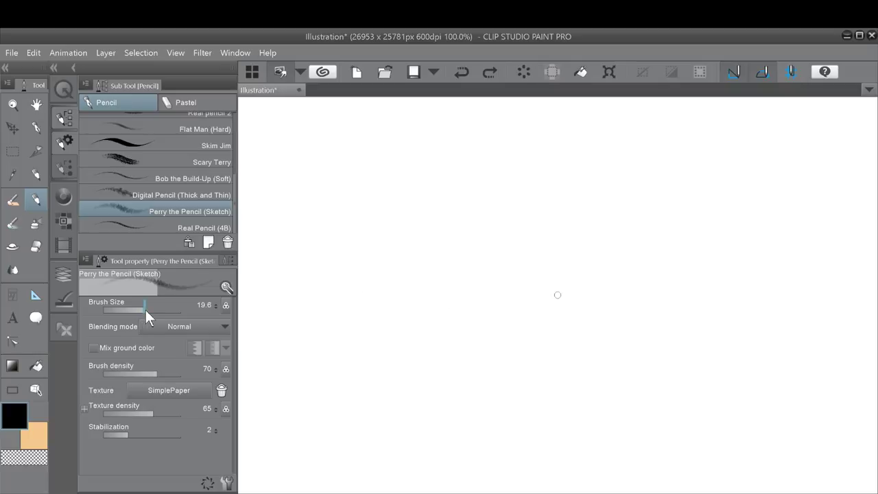
- Sketch a skull with a pointed cranium, round eye sockets and flared narrow jaw, surrounded by a tall flame outline
{"action": "mouse_move", "coordinate": [399, 348]}
{"action": "left_mouse_down"}
{"action": "mouse_move", "coordinate": [395, 313]}
{"action": "mouse_move", "coordinate": [418, 265]}
{"action": "left_mouse_up"}
{"action": "left_click_drag", "start_coordinate": [405, 365], "coordinate": [439, 237]}
{"action": "mouse_move", "coordinate": [398, 343]}
{"action": "left_mouse_down"}
{"action": "mouse_move", "coordinate": [471, 227]}
{"action": "mouse_move", "coordinate": [507, 319]}
{"action": "mouse_move", "coordinate": [506, 344]}
{"action": "mouse_move", "coordinate": [417, 356]}
{"action": "mouse_move", "coordinate": [439, 343]}
{"action": "mouse_move", "coordinate": [429, 328]}
{"action": "mouse_move", "coordinate": [481, 326]}
{"action": "mouse_move", "coordinate": [490, 339]}
{"action": "mouse_move", "coordinate": [405, 374]}
{"action": "mouse_move", "coordinate": [423, 378]}
{"action": "mouse_move", "coordinate": [468, 431]}
{"action": "mouse_move", "coordinate": [463, 383]}
{"action": "mouse_move", "coordinate": [506, 343]}
{"action": "mouse_move", "coordinate": [481, 249]}
{"action": "mouse_move", "coordinate": [494, 347]}
{"action": "left_mouse_up"}
{"action": "mouse_move", "coordinate": [430, 313]}
{"action": "left_mouse_down"}
{"action": "mouse_move", "coordinate": [458, 315]}
{"action": "mouse_move", "coordinate": [439, 312]}
{"action": "mouse_move", "coordinate": [444, 306]}
{"action": "left_mouse_up"}
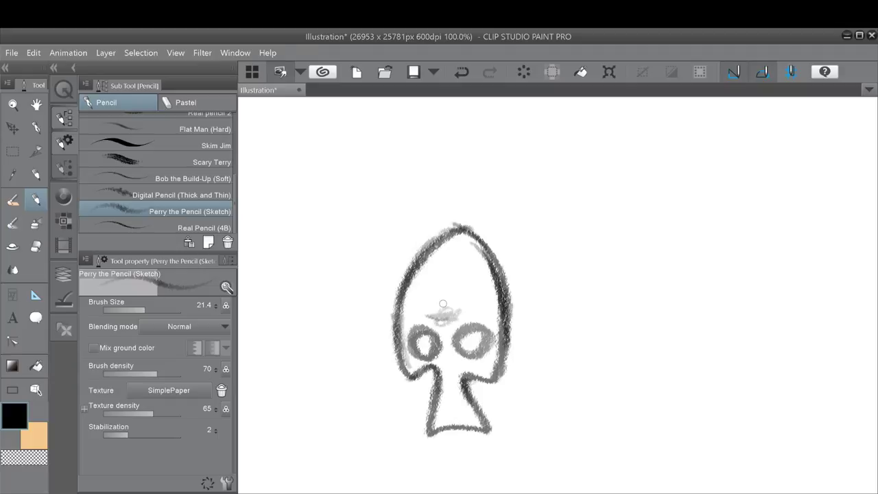
{"action": "mouse_move", "coordinate": [449, 402]}
{"action": "left_mouse_down"}
{"action": "mouse_move", "coordinate": [435, 402]}
{"action": "mouse_move", "coordinate": [478, 403]}
{"action": "mouse_move", "coordinate": [434, 405]}
{"action": "left_mouse_up"}
{"action": "mouse_move", "coordinate": [382, 320]}
{"action": "left_mouse_down"}
{"action": "mouse_move", "coordinate": [416, 150]}
{"action": "mouse_move", "coordinate": [448, 102]}
{"action": "mouse_move", "coordinate": [448, 118]}
{"action": "mouse_move", "coordinate": [481, 149]}
{"action": "mouse_move", "coordinate": [516, 278]}
{"action": "mouse_move", "coordinate": [527, 234]}
{"action": "mouse_move", "coordinate": [532, 325]}
{"action": "mouse_move", "coordinate": [530, 351]}
{"action": "left_mouse_up"}
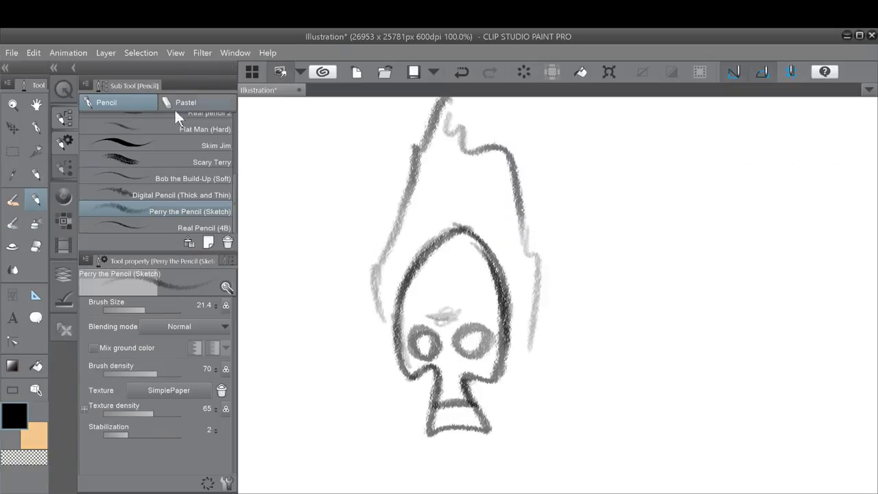
- Using the Real Pencil (4B) brush, draw a wide-open mouth with a front tooth and rounded lower teeth beside the skull
{"action": "left_click", "coordinate": [204, 223]}
{"action": "left_click_drag", "start_coordinate": [572, 302], "coordinate": [611, 251]}
{"action": "left_click_drag", "start_coordinate": [578, 320], "coordinate": [610, 251]}
{"action": "mouse_move", "coordinate": [582, 319]}
{"action": "left_mouse_down"}
{"action": "mouse_move", "coordinate": [610, 255]}
{"action": "mouse_move", "coordinate": [581, 322]}
{"action": "left_mouse_up"}
{"action": "mouse_move", "coordinate": [604, 260]}
{"action": "left_mouse_down"}
{"action": "mouse_move", "coordinate": [621, 269]}
{"action": "mouse_move", "coordinate": [612, 262]}
{"action": "mouse_move", "coordinate": [613, 276]}
{"action": "mouse_move", "coordinate": [625, 260]}
{"action": "mouse_move", "coordinate": [648, 268]}
{"action": "mouse_move", "coordinate": [653, 326]}
{"action": "left_mouse_up"}
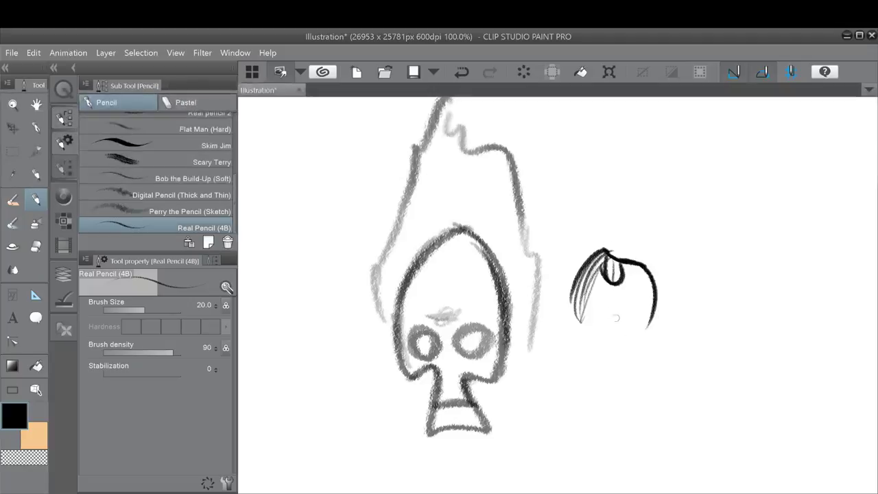
{"action": "mouse_move", "coordinate": [574, 285]}
{"action": "left_mouse_down"}
{"action": "mouse_move", "coordinate": [596, 344]}
{"action": "mouse_move", "coordinate": [658, 332]}
{"action": "left_mouse_up"}
{"action": "left_click_drag", "start_coordinate": [578, 337], "coordinate": [642, 334]}
{"action": "left_click_drag", "start_coordinate": [583, 336], "coordinate": [655, 322]}
- Draw bulging eyes, a muzzle line, pointed shaded ears, a hair tuft and small face marks above the open mouth
{"action": "mouse_move", "coordinate": [568, 253]}
{"action": "left_mouse_down"}
{"action": "mouse_move", "coordinate": [618, 248]}
{"action": "mouse_move", "coordinate": [623, 236]}
{"action": "mouse_move", "coordinate": [626, 245]}
{"action": "mouse_move", "coordinate": [610, 233]}
{"action": "left_mouse_up"}
{"action": "mouse_move", "coordinate": [656, 250]}
{"action": "left_mouse_down"}
{"action": "mouse_move", "coordinate": [638, 214]}
{"action": "mouse_move", "coordinate": [660, 248]}
{"action": "mouse_move", "coordinate": [636, 239]}
{"action": "mouse_move", "coordinate": [622, 251]}
{"action": "left_mouse_up"}
{"action": "mouse_move", "coordinate": [581, 200]}
{"action": "left_mouse_down"}
{"action": "mouse_move", "coordinate": [570, 163]}
{"action": "mouse_move", "coordinate": [609, 102]}
{"action": "mouse_move", "coordinate": [605, 188]}
{"action": "left_mouse_up"}
{"action": "mouse_move", "coordinate": [593, 145]}
{"action": "left_mouse_down"}
{"action": "mouse_move", "coordinate": [590, 177]}
{"action": "mouse_move", "coordinate": [593, 155]}
{"action": "mouse_move", "coordinate": [588, 176]}
{"action": "mouse_move", "coordinate": [642, 160]}
{"action": "mouse_move", "coordinate": [653, 180]}
{"action": "mouse_move", "coordinate": [658, 154]}
{"action": "mouse_move", "coordinate": [694, 106]}
{"action": "mouse_move", "coordinate": [680, 186]}
{"action": "mouse_move", "coordinate": [656, 200]}
{"action": "mouse_move", "coordinate": [675, 143]}
{"action": "left_mouse_up"}
{"action": "left_click_drag", "start_coordinate": [655, 180], "coordinate": [678, 147]}
{"action": "left_click_drag", "start_coordinate": [649, 185], "coordinate": [646, 199]}
{"action": "mouse_move", "coordinate": [663, 159]}
{"action": "left_mouse_down"}
{"action": "mouse_move", "coordinate": [649, 195]}
{"action": "mouse_move", "coordinate": [659, 181]}
{"action": "left_mouse_up"}
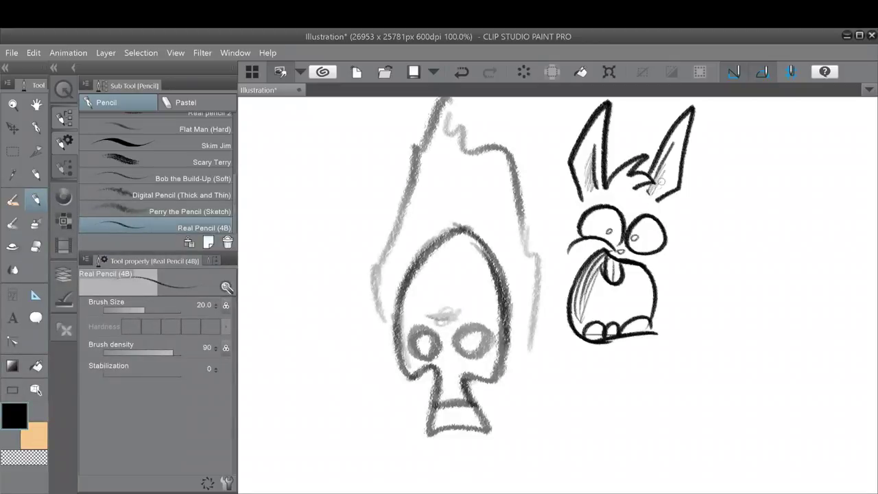
{"action": "mouse_move", "coordinate": [624, 204]}
{"action": "left_mouse_down"}
{"action": "mouse_move", "coordinate": [642, 203]}
{"action": "mouse_move", "coordinate": [613, 198]}
{"action": "left_mouse_up"}
{"action": "left_click", "coordinate": [565, 266]}
- Shade the inside of the creature's open mouth with diagonal hatching around the teeth
{"action": "left_click_drag", "start_coordinate": [598, 278], "coordinate": [584, 305]}
{"action": "mouse_move", "coordinate": [592, 262]}
{"action": "left_mouse_down"}
{"action": "mouse_move", "coordinate": [576, 314]}
{"action": "mouse_move", "coordinate": [577, 289]}
{"action": "left_mouse_up"}
{"action": "mouse_move", "coordinate": [595, 261]}
{"action": "left_mouse_down"}
{"action": "mouse_move", "coordinate": [572, 297]}
{"action": "mouse_move", "coordinate": [579, 330]}
{"action": "left_mouse_up"}
{"action": "mouse_move", "coordinate": [607, 280]}
{"action": "left_mouse_down"}
{"action": "mouse_move", "coordinate": [585, 324]}
{"action": "mouse_move", "coordinate": [603, 321]}
{"action": "mouse_move", "coordinate": [589, 324]}
{"action": "left_mouse_up"}
{"action": "mouse_move", "coordinate": [604, 269]}
{"action": "left_mouse_down"}
{"action": "mouse_move", "coordinate": [589, 322]}
{"action": "mouse_move", "coordinate": [592, 284]}
{"action": "left_mouse_up"}
{"action": "mouse_move", "coordinate": [607, 254]}
{"action": "left_mouse_down"}
{"action": "mouse_move", "coordinate": [596, 283]}
{"action": "mouse_move", "coordinate": [621, 279]}
{"action": "mouse_move", "coordinate": [618, 313]}
{"action": "left_mouse_up"}
{"action": "left_click_drag", "start_coordinate": [641, 268], "coordinate": [620, 321]}
{"action": "left_click_drag", "start_coordinate": [653, 288], "coordinate": [638, 317]}
{"action": "mouse_move", "coordinate": [654, 272]}
{"action": "left_mouse_down"}
{"action": "mouse_move", "coordinate": [646, 317]}
{"action": "mouse_move", "coordinate": [635, 309]}
{"action": "left_mouse_up"}
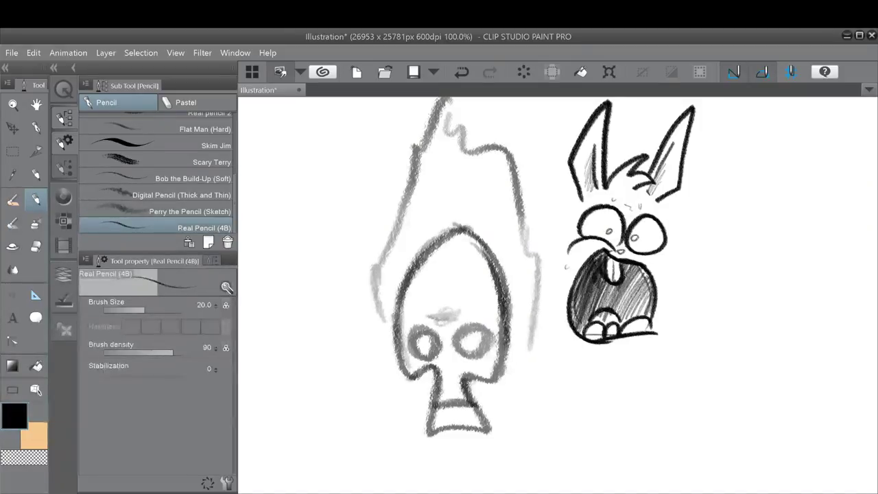
- Draw the creature's lower lip, the cheek and head contour, and the curved jaw line around the mouth
{"action": "mouse_move", "coordinate": [597, 354]}
{"action": "left_mouse_down"}
{"action": "mouse_move", "coordinate": [657, 345]}
{"action": "mouse_move", "coordinate": [633, 346]}
{"action": "left_mouse_up"}
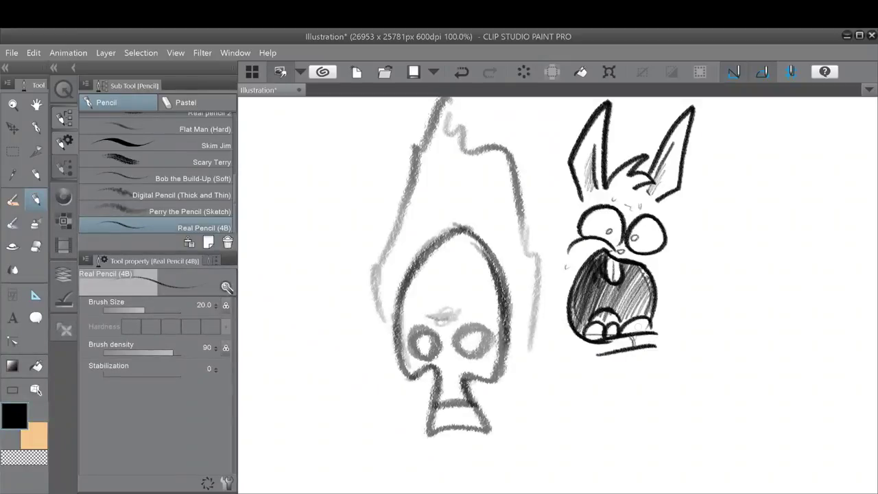
{"action": "left_click_drag", "start_coordinate": [667, 252], "coordinate": [663, 302]}
{"action": "left_click_drag", "start_coordinate": [662, 205], "coordinate": [667, 232]}
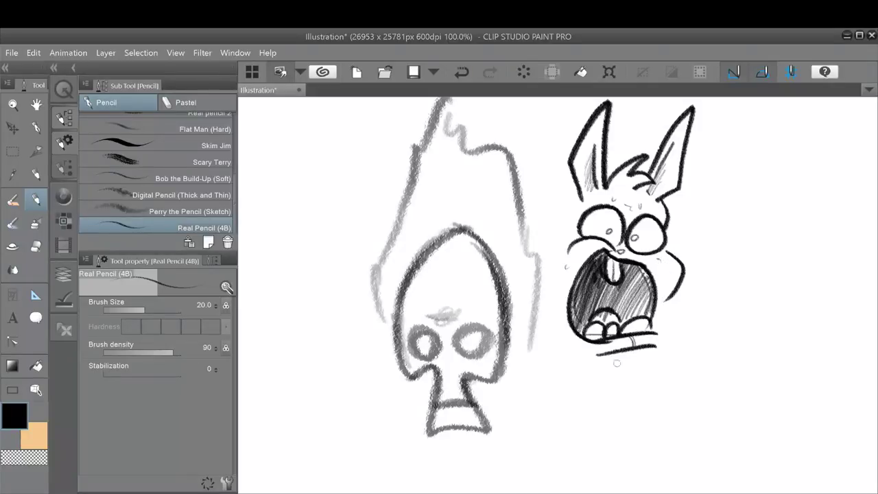
{"action": "left_click_drag", "start_coordinate": [675, 342], "coordinate": [593, 392]}
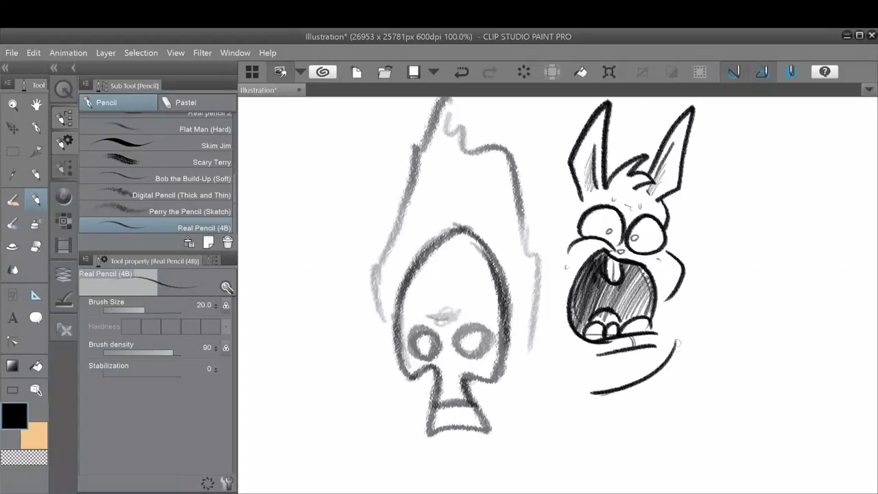
{"action": "mouse_move", "coordinate": [671, 300]}
{"action": "left_mouse_down"}
{"action": "mouse_move", "coordinate": [664, 358]}
{"action": "mouse_move", "coordinate": [562, 358]}
{"action": "left_mouse_up"}
- Trace darker lines over the skull sketch's cranium, brow, eye sockets, nose and jaw
{"action": "mouse_move", "coordinate": [317, 334]}
{"action": "left_mouse_down"}
{"action": "mouse_move", "coordinate": [336, 351]}
{"action": "mouse_move", "coordinate": [343, 345]}
{"action": "mouse_move", "coordinate": [300, 319]}
{"action": "mouse_move", "coordinate": [331, 307]}
{"action": "mouse_move", "coordinate": [313, 309]}
{"action": "mouse_move", "coordinate": [369, 242]}
{"action": "left_mouse_up"}
{"action": "mouse_move", "coordinate": [317, 287]}
{"action": "left_mouse_down"}
{"action": "mouse_move", "coordinate": [395, 255]}
{"action": "mouse_move", "coordinate": [410, 300]}
{"action": "left_mouse_up"}
{"action": "mouse_move", "coordinate": [344, 322]}
{"action": "left_mouse_down"}
{"action": "mouse_move", "coordinate": [367, 313]}
{"action": "mouse_move", "coordinate": [342, 310]}
{"action": "mouse_move", "coordinate": [374, 308]}
{"action": "mouse_move", "coordinate": [370, 357]}
{"action": "mouse_move", "coordinate": [408, 328]}
{"action": "mouse_move", "coordinate": [376, 357]}
{"action": "mouse_move", "coordinate": [391, 339]}
{"action": "left_mouse_up"}
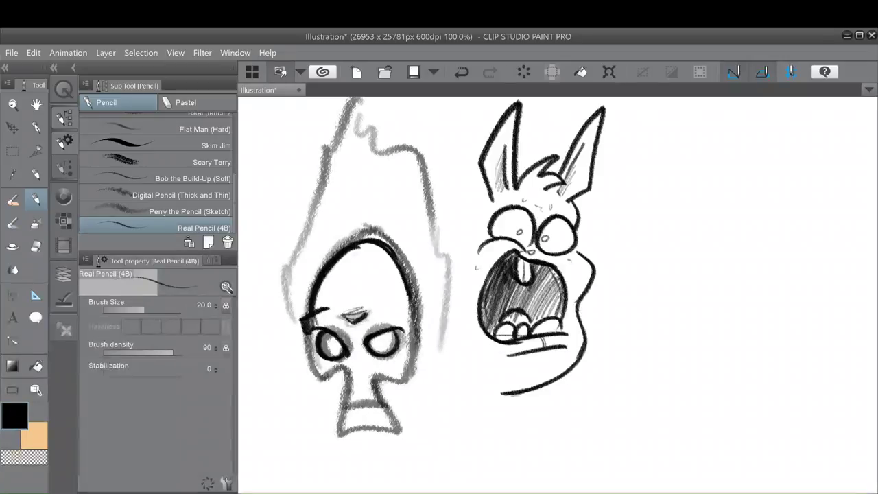
{"action": "mouse_move", "coordinate": [328, 346]}
{"action": "left_mouse_down"}
{"action": "mouse_move", "coordinate": [357, 367]}
{"action": "mouse_move", "coordinate": [357, 353]}
{"action": "left_mouse_up"}
{"action": "mouse_move", "coordinate": [307, 332]}
{"action": "left_mouse_down"}
{"action": "mouse_move", "coordinate": [320, 381]}
{"action": "mouse_move", "coordinate": [352, 368]}
{"action": "mouse_move", "coordinate": [337, 435]}
{"action": "mouse_move", "coordinate": [394, 428]}
{"action": "mouse_move", "coordinate": [375, 376]}
{"action": "mouse_move", "coordinate": [377, 369]}
{"action": "mouse_move", "coordinate": [402, 381]}
{"action": "mouse_move", "coordinate": [407, 349]}
{"action": "mouse_move", "coordinate": [396, 383]}
{"action": "left_mouse_up"}
{"action": "left_click_drag", "start_coordinate": [407, 289], "coordinate": [418, 370]}
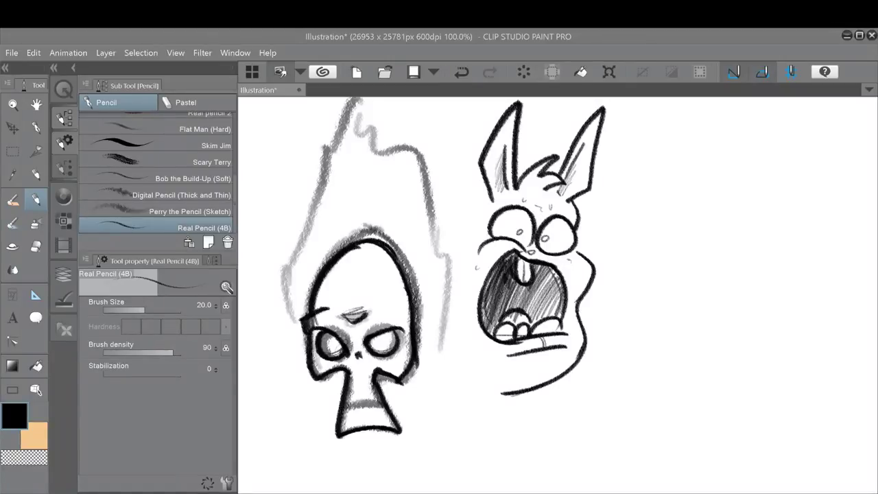
- Undo and redo the last skull stroke several times in a row
{"action": "key", "text": "ctrl+z"}
{"action": "key", "text": "ctrl+y"}
{"action": "key", "text": "ctrl+z"}
{"action": "key", "text": "ctrl+y"}
{"action": "key", "text": "ctrl+z"}
{"action": "key", "text": "ctrl+y"}
{"action": "key", "text": "ctrl+z"}
{"action": "key", "text": "ctrl+y"}
{"action": "key", "text": "ctrl+z"}
{"action": "key", "text": "ctrl+y"}
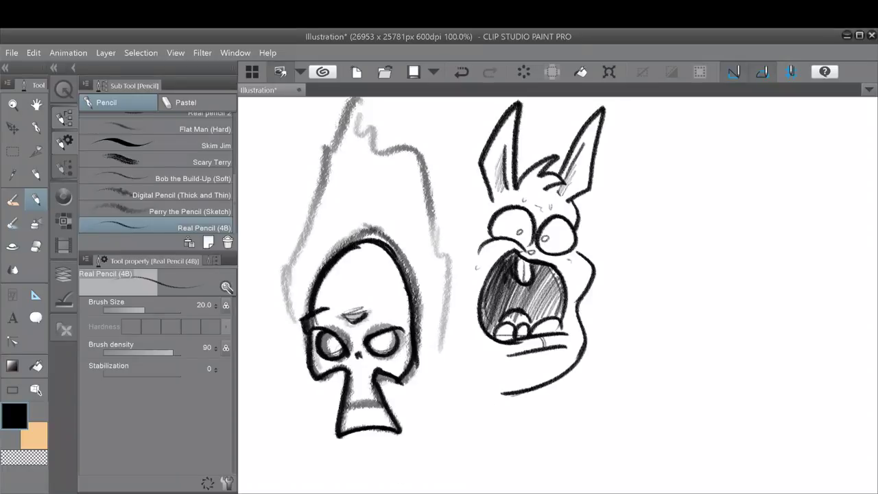
- Draw a third cartoon head beside the creature with round eyes, a long nose, shaded open mouth, ear and spiky hair
{"action": "mouse_move", "coordinate": [666, 206]}
{"action": "left_mouse_down"}
{"action": "mouse_move", "coordinate": [515, 199]}
{"action": "mouse_move", "coordinate": [551, 223]}
{"action": "mouse_move", "coordinate": [539, 186]}
{"action": "left_mouse_up"}
{"action": "left_click", "coordinate": [533, 208]}
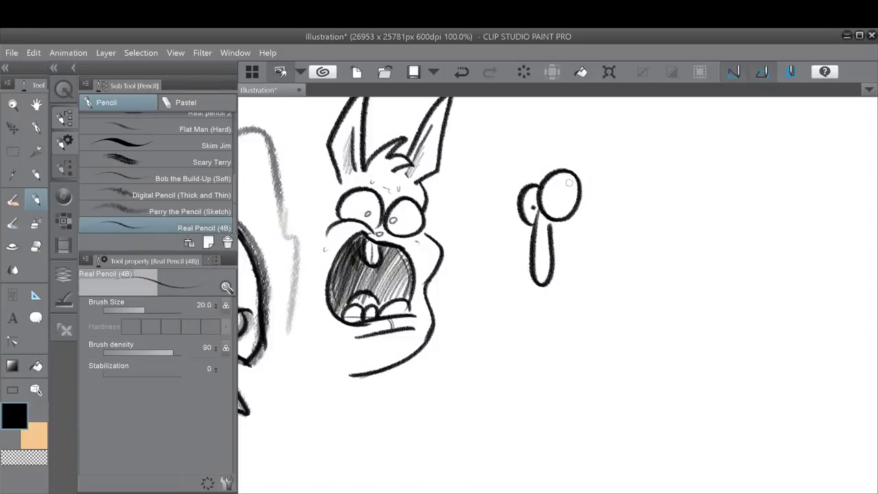
{"action": "left_click", "coordinate": [570, 198]}
{"action": "mouse_move", "coordinate": [553, 247]}
{"action": "left_mouse_down"}
{"action": "mouse_move", "coordinate": [590, 249]}
{"action": "mouse_move", "coordinate": [574, 276]}
{"action": "left_mouse_up"}
{"action": "mouse_move", "coordinate": [564, 246]}
{"action": "left_mouse_down"}
{"action": "mouse_move", "coordinate": [557, 259]}
{"action": "mouse_move", "coordinate": [572, 247]}
{"action": "mouse_move", "coordinate": [558, 277]}
{"action": "mouse_move", "coordinate": [583, 248]}
{"action": "mouse_move", "coordinate": [592, 274]}
{"action": "left_mouse_up"}
{"action": "mouse_move", "coordinate": [604, 204]}
{"action": "left_mouse_down"}
{"action": "mouse_move", "coordinate": [612, 219]}
{"action": "mouse_move", "coordinate": [620, 196]}
{"action": "left_mouse_up"}
{"action": "mouse_move", "coordinate": [527, 186]}
{"action": "left_mouse_down"}
{"action": "mouse_move", "coordinate": [501, 172]}
{"action": "mouse_move", "coordinate": [517, 116]}
{"action": "mouse_move", "coordinate": [517, 153]}
{"action": "mouse_move", "coordinate": [557, 103]}
{"action": "mouse_move", "coordinate": [544, 142]}
{"action": "mouse_move", "coordinate": [592, 119]}
{"action": "mouse_move", "coordinate": [625, 157]}
{"action": "mouse_move", "coordinate": [640, 151]}
{"action": "mouse_move", "coordinate": [624, 174]}
{"action": "left_mouse_up"}
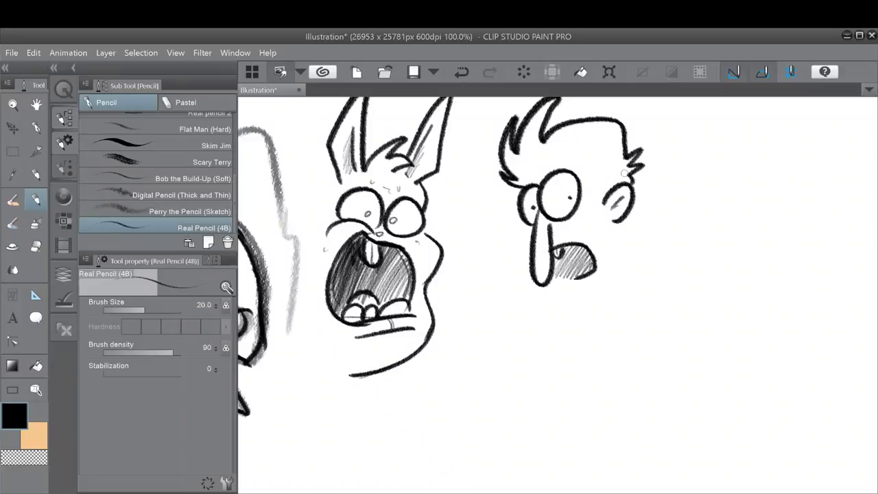
- Draw a roughly square comic panel frame on the blank canvas area beside the skull
{"action": "scroll", "coordinate": [623, 173], "scroll_direction": "down", "scroll_amount": 10}
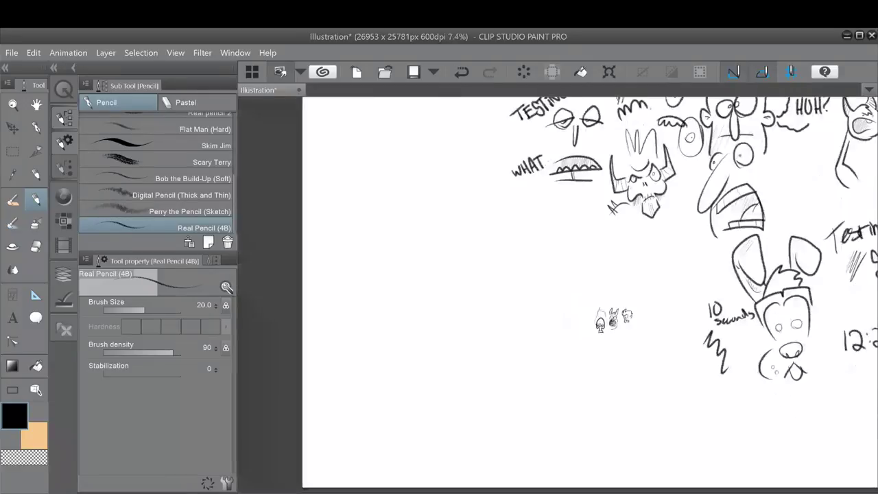
{"action": "scroll", "coordinate": [624, 281], "scroll_direction": "down", "scroll_amount": 5}
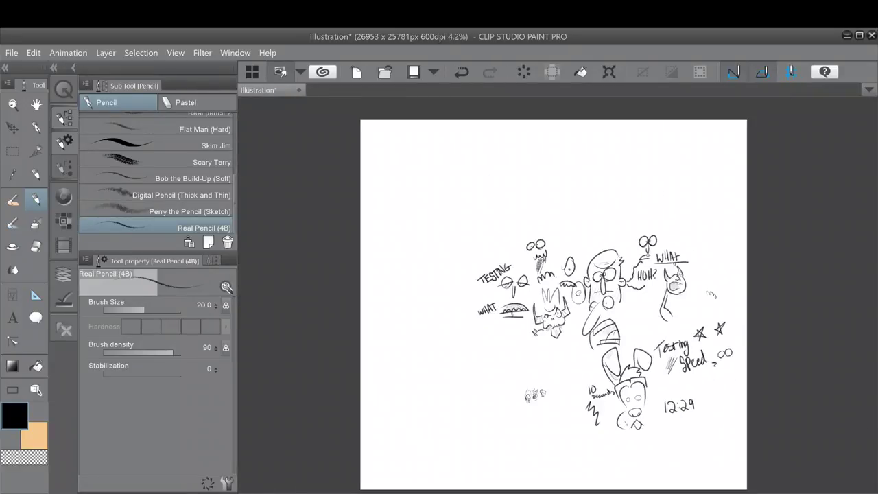
{"action": "scroll", "coordinate": [492, 357], "scroll_direction": "up", "scroll_amount": 12}
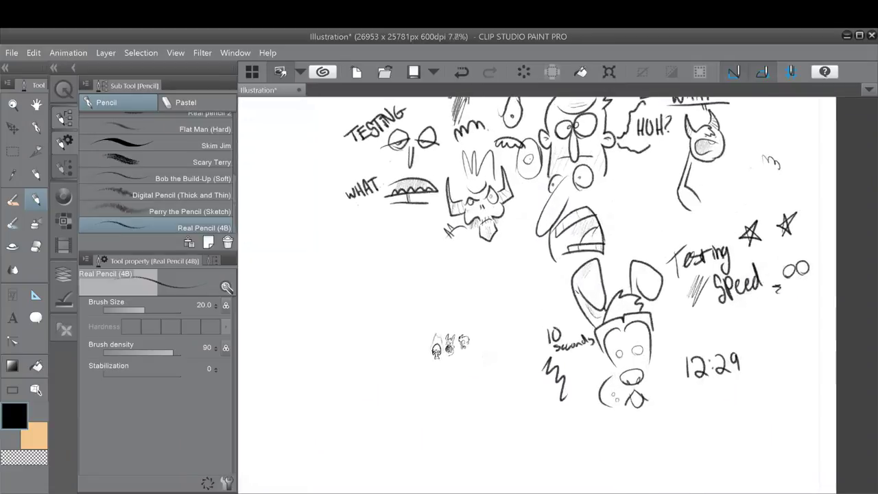
{"action": "scroll", "coordinate": [425, 343], "scroll_direction": "up", "scroll_amount": 3}
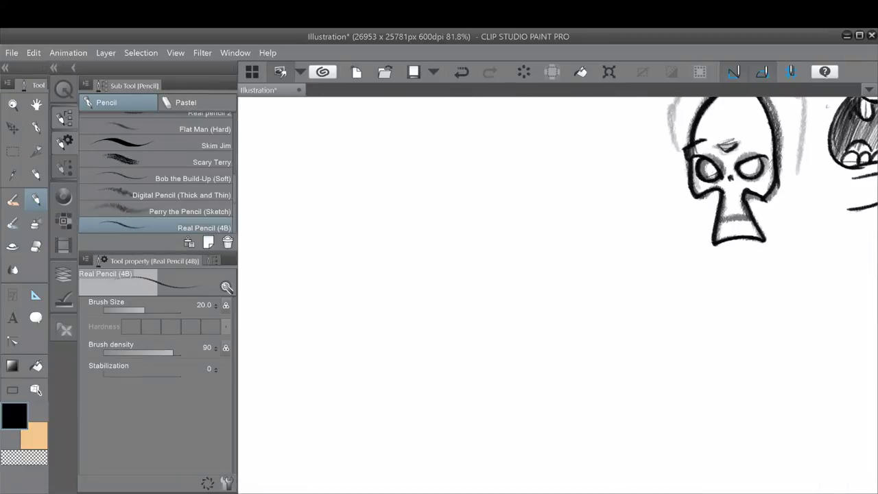
{"action": "scroll", "coordinate": [366, 261], "scroll_direction": "left", "scroll_amount": 5}
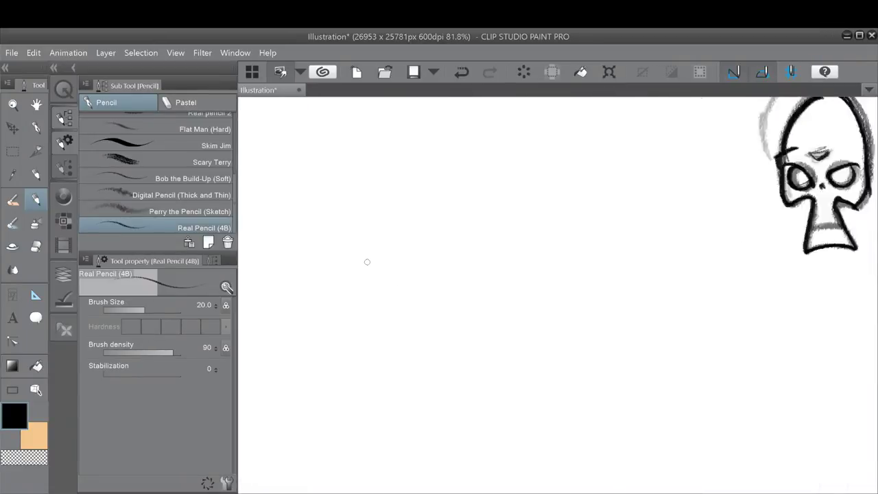
{"action": "mouse_move", "coordinate": [291, 115]}
{"action": "left_mouse_down"}
{"action": "mouse_move", "coordinate": [299, 250]}
{"action": "mouse_move", "coordinate": [332, 108]}
{"action": "mouse_move", "coordinate": [460, 101]}
{"action": "mouse_move", "coordinate": [462, 252]}
{"action": "left_mouse_up"}
{"action": "key", "text": "ctrl+z"}
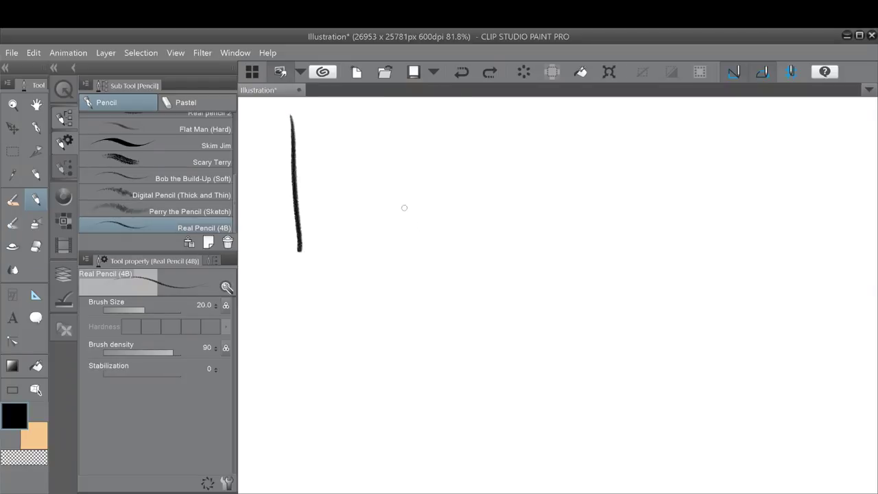
{"action": "mouse_move", "coordinate": [295, 110]}
{"action": "left_mouse_down"}
{"action": "mouse_move", "coordinate": [441, 108]}
{"action": "mouse_move", "coordinate": [458, 192]}
{"action": "mouse_move", "coordinate": [362, 270]}
{"action": "mouse_move", "coordinate": [297, 230]}
{"action": "left_mouse_up"}
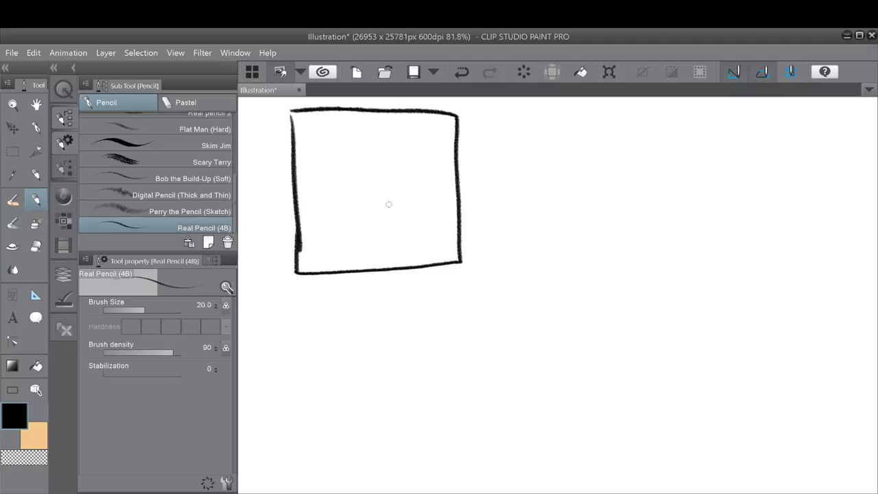
- Sketch a shouting curly-haired character with oval eyes, an outstretched arm and small emphasis marks inside the panel
{"action": "mouse_move", "coordinate": [384, 218]}
{"action": "left_mouse_down"}
{"action": "mouse_move", "coordinate": [397, 176]}
{"action": "mouse_move", "coordinate": [354, 189]}
{"action": "mouse_move", "coordinate": [401, 209]}
{"action": "left_mouse_up"}
{"action": "key", "text": "ctrl+z"}
{"action": "key", "text": "ctrl+z"}
{"action": "left_click_drag", "start_coordinate": [416, 180], "coordinate": [422, 174]}
{"action": "mouse_move", "coordinate": [395, 199]}
{"action": "left_mouse_down"}
{"action": "mouse_move", "coordinate": [415, 195]}
{"action": "mouse_move", "coordinate": [435, 209]}
{"action": "mouse_move", "coordinate": [416, 229]}
{"action": "mouse_move", "coordinate": [393, 213]}
{"action": "mouse_move", "coordinate": [415, 199]}
{"action": "mouse_move", "coordinate": [347, 212]}
{"action": "mouse_move", "coordinate": [376, 216]}
{"action": "mouse_move", "coordinate": [378, 176]}
{"action": "mouse_move", "coordinate": [398, 150]}
{"action": "mouse_move", "coordinate": [419, 147]}
{"action": "mouse_move", "coordinate": [437, 160]}
{"action": "mouse_move", "coordinate": [453, 192]}
{"action": "left_mouse_up"}
{"action": "mouse_move", "coordinate": [412, 126]}
{"action": "left_mouse_down"}
{"action": "mouse_move", "coordinate": [413, 135]}
{"action": "mouse_move", "coordinate": [376, 154]}
{"action": "left_mouse_up"}
- Hand-letter the word "POLICE" in the panel's upper corner, undoing the first lettering strokes
{"action": "left_click_drag", "start_coordinate": [298, 129], "coordinate": [297, 147]}
{"action": "mouse_move", "coordinate": [297, 123]}
{"action": "left_mouse_down"}
{"action": "mouse_move", "coordinate": [300, 137]}
{"action": "mouse_move", "coordinate": [319, 128]}
{"action": "mouse_move", "coordinate": [302, 146]}
{"action": "mouse_move", "coordinate": [304, 138]}
{"action": "left_mouse_up"}
{"action": "key", "text": "ctrl+z"}
{"action": "key", "text": "ctrl+z"}
{"action": "key", "text": "ctrl+z"}
{"action": "mouse_move", "coordinate": [327, 124]}
{"action": "left_mouse_down"}
{"action": "mouse_move", "coordinate": [335, 140]}
{"action": "mouse_move", "coordinate": [350, 137]}
{"action": "left_mouse_up"}
{"action": "mouse_move", "coordinate": [366, 123]}
{"action": "left_mouse_down"}
{"action": "mouse_move", "coordinate": [363, 140]}
{"action": "mouse_move", "coordinate": [385, 133]}
{"action": "left_mouse_up"}
{"action": "left_click_drag", "start_coordinate": [375, 127], "coordinate": [384, 116]}
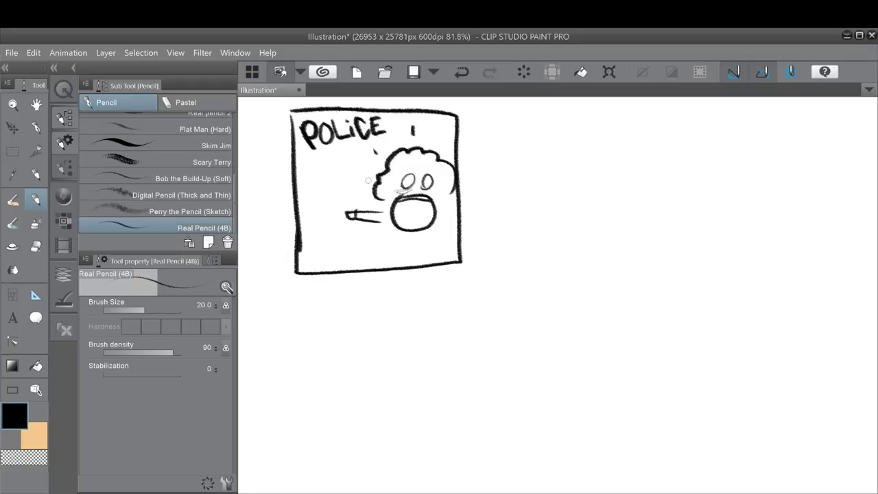
- Draw a small figure with a round banded head and raised arm facing the curly-haired character, and add that character's torso lines
{"action": "mouse_move", "coordinate": [316, 173]}
{"action": "left_mouse_down"}
{"action": "mouse_move", "coordinate": [301, 203]}
{"action": "mouse_move", "coordinate": [310, 234]}
{"action": "left_mouse_up"}
{"action": "left_click_drag", "start_coordinate": [319, 203], "coordinate": [317, 237]}
{"action": "mouse_move", "coordinate": [325, 204]}
{"action": "left_mouse_down"}
{"action": "mouse_move", "coordinate": [329, 238]}
{"action": "mouse_move", "coordinate": [311, 236]}
{"action": "mouse_move", "coordinate": [321, 232]}
{"action": "mouse_move", "coordinate": [304, 245]}
{"action": "mouse_move", "coordinate": [359, 257]}
{"action": "left_mouse_up"}
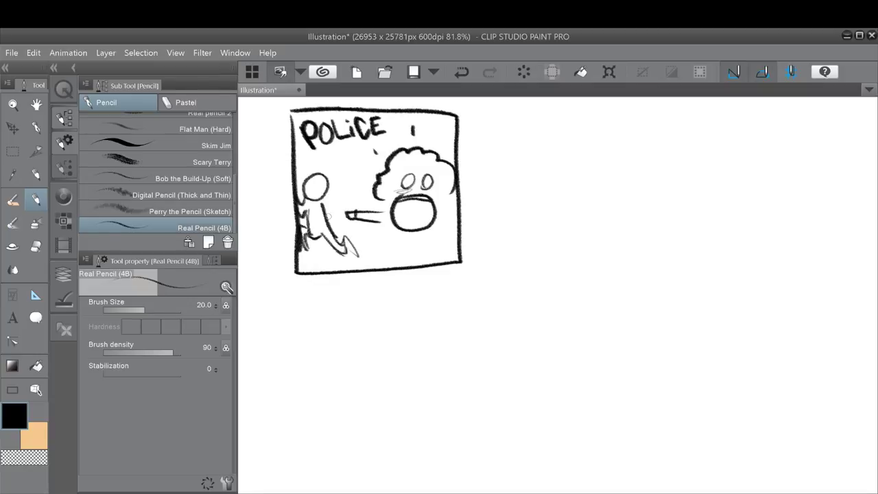
{"action": "mouse_move", "coordinate": [322, 196]}
{"action": "left_mouse_down"}
{"action": "mouse_move", "coordinate": [346, 226]}
{"action": "mouse_move", "coordinate": [332, 230]}
{"action": "mouse_move", "coordinate": [350, 237]}
{"action": "left_mouse_up"}
{"action": "left_click_drag", "start_coordinate": [302, 183], "coordinate": [328, 187]}
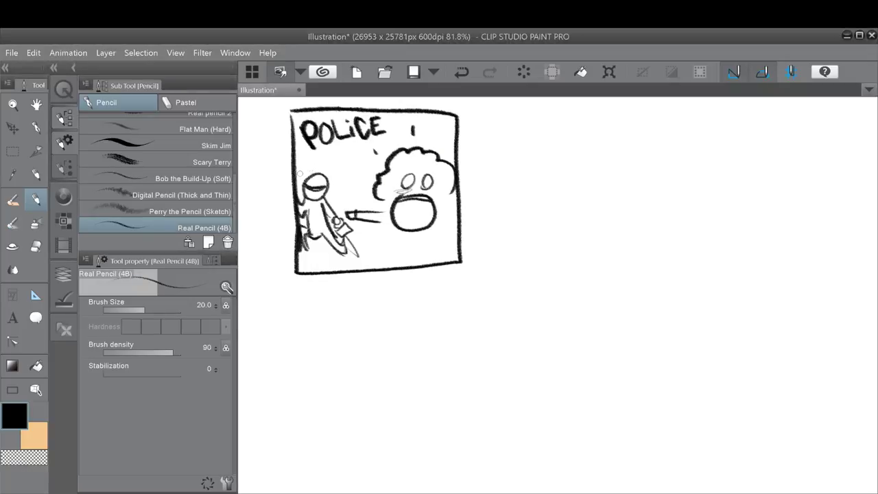
{"action": "left_click_drag", "start_coordinate": [389, 226], "coordinate": [380, 275]}
{"action": "mouse_move", "coordinate": [439, 262]}
{"action": "left_mouse_down"}
{"action": "mouse_move", "coordinate": [442, 237]}
{"action": "mouse_move", "coordinate": [457, 217]}
{"action": "left_mouse_up"}
- Draw a second comic panel frame beside the first and start a character in it with a long head, open mouth and hand outlines
{"action": "left_click_drag", "start_coordinate": [468, 116], "coordinate": [471, 261]}
{"action": "mouse_move", "coordinate": [470, 113]}
{"action": "left_mouse_down"}
{"action": "mouse_move", "coordinate": [614, 109]}
{"action": "mouse_move", "coordinate": [628, 246]}
{"action": "mouse_move", "coordinate": [467, 271]}
{"action": "left_mouse_up"}
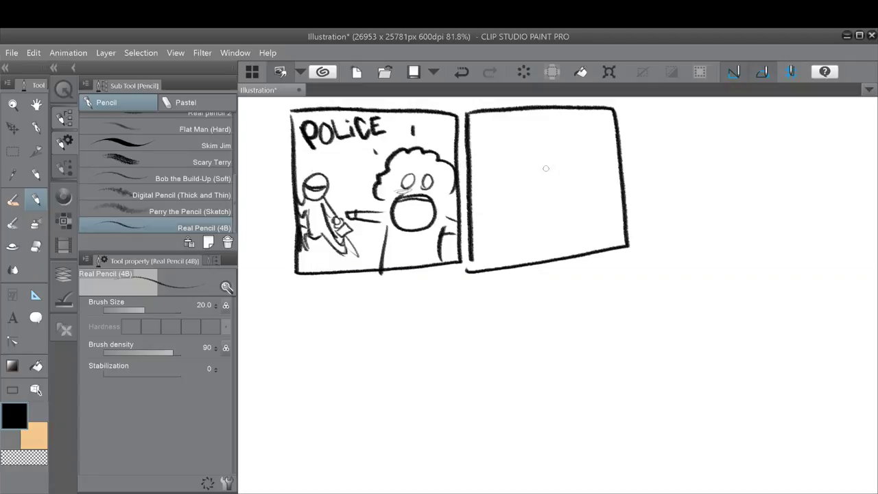
{"action": "mouse_move", "coordinate": [543, 192]}
{"action": "left_mouse_down"}
{"action": "mouse_move", "coordinate": [586, 177]}
{"action": "mouse_move", "coordinate": [584, 204]}
{"action": "mouse_move", "coordinate": [598, 225]}
{"action": "left_mouse_up"}
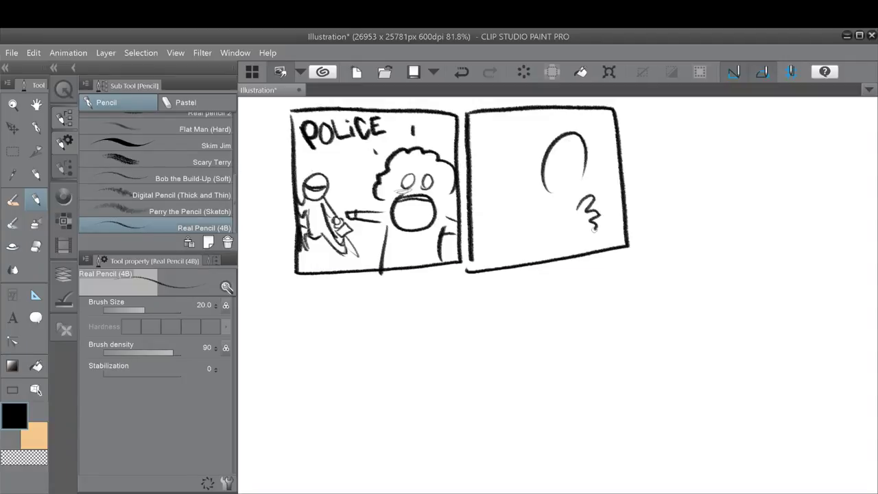
{"action": "mouse_move", "coordinate": [620, 197]}
{"action": "left_mouse_down"}
{"action": "mouse_move", "coordinate": [613, 229]}
{"action": "mouse_move", "coordinate": [617, 217]}
{"action": "left_mouse_up"}
{"action": "mouse_move", "coordinate": [548, 166]}
{"action": "left_mouse_down"}
{"action": "mouse_move", "coordinate": [580, 167]}
{"action": "mouse_move", "coordinate": [554, 179]}
{"action": "left_mouse_up"}
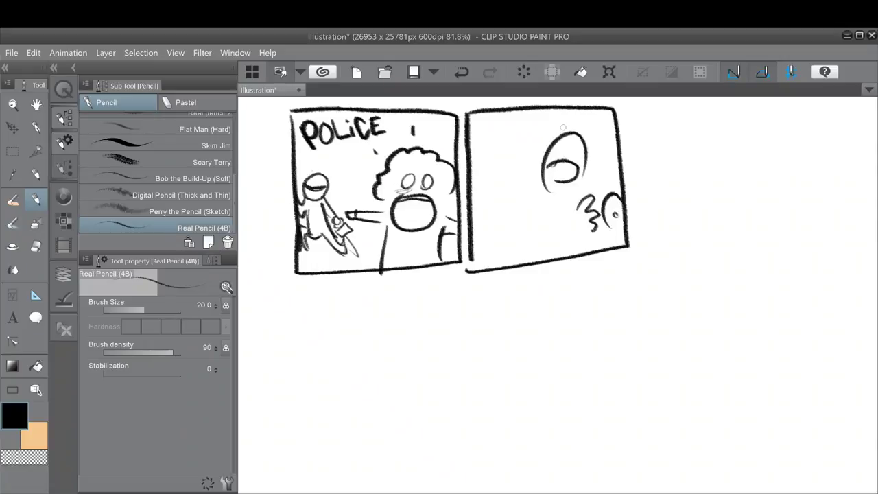
- Complete the shouting officer in the second panel with a filled black cap, facial details, torso, arm and emphasis marks
{"action": "left_click_drag", "start_coordinate": [541, 136], "coordinate": [587, 155]}
{"action": "mouse_move", "coordinate": [536, 135]}
{"action": "left_mouse_down"}
{"action": "mouse_move", "coordinate": [559, 146]}
{"action": "mouse_move", "coordinate": [557, 123]}
{"action": "mouse_move", "coordinate": [594, 143]}
{"action": "mouse_move", "coordinate": [554, 124]}
{"action": "mouse_move", "coordinate": [592, 152]}
{"action": "mouse_move", "coordinate": [585, 132]}
{"action": "mouse_move", "coordinate": [536, 146]}
{"action": "left_mouse_up"}
{"action": "mouse_move", "coordinate": [475, 195]}
{"action": "left_mouse_down"}
{"action": "mouse_move", "coordinate": [513, 194]}
{"action": "mouse_move", "coordinate": [538, 240]}
{"action": "mouse_move", "coordinate": [578, 237]}
{"action": "left_mouse_up"}
{"action": "left_click_drag", "start_coordinate": [520, 126], "coordinate": [527, 135]}
{"action": "left_click_drag", "start_coordinate": [584, 115], "coordinate": [582, 125]}
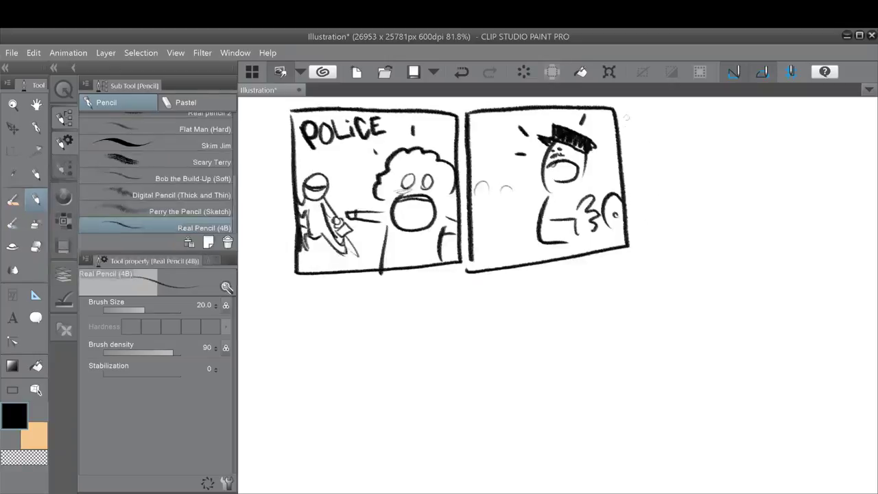
- Draw a third panel frame to complete the first row of the comic
{"action": "left_click_drag", "start_coordinate": [627, 114], "coordinate": [639, 259]}
{"action": "mouse_move", "coordinate": [621, 109]}
{"action": "left_mouse_down"}
{"action": "mouse_move", "coordinate": [763, 110]}
{"action": "mouse_move", "coordinate": [763, 228]}
{"action": "mouse_move", "coordinate": [711, 253]}
{"action": "mouse_move", "coordinate": [639, 261]}
{"action": "left_mouse_up"}
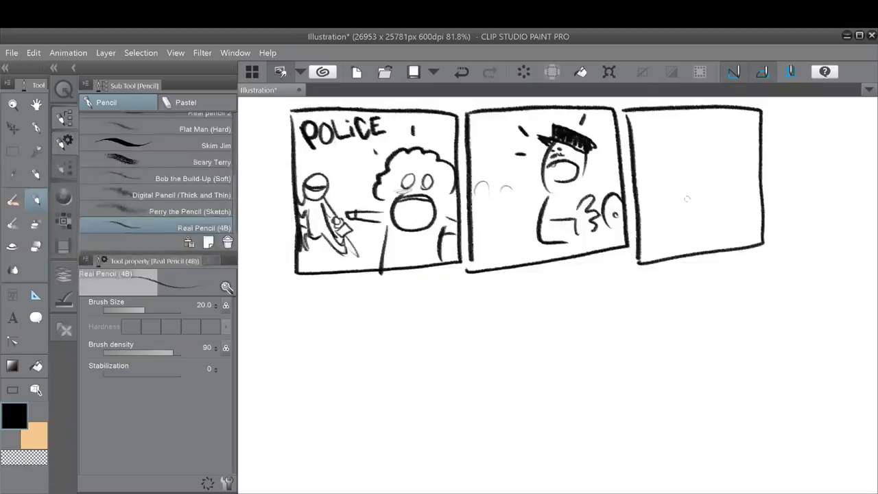
{"action": "mouse_move", "coordinate": [680, 213]}
{"action": "left_mouse_down"}
{"action": "mouse_move", "coordinate": [704, 181]}
{"action": "mouse_move", "coordinate": [708, 221]}
{"action": "mouse_move", "coordinate": [676, 204]}
{"action": "mouse_move", "coordinate": [691, 227]}
{"action": "mouse_move", "coordinate": [704, 226]}
{"action": "left_mouse_up"}
{"action": "mouse_move", "coordinate": [693, 195]}
{"action": "left_mouse_down"}
{"action": "mouse_move", "coordinate": [686, 175]}
{"action": "mouse_move", "coordinate": [733, 159]}
{"action": "mouse_move", "coordinate": [734, 191]}
{"action": "mouse_move", "coordinate": [717, 199]}
{"action": "left_mouse_up"}
{"action": "left_click_drag", "start_coordinate": [659, 168], "coordinate": [679, 205]}
{"action": "left_click_drag", "start_coordinate": [684, 142], "coordinate": [717, 137]}
{"action": "mouse_move", "coordinate": [646, 127]}
{"action": "left_mouse_down"}
{"action": "mouse_move", "coordinate": [729, 118]}
{"action": "mouse_move", "coordinate": [708, 127]}
{"action": "left_mouse_up"}
{"action": "left_click_drag", "start_coordinate": [678, 159], "coordinate": [693, 169]}
{"action": "mouse_move", "coordinate": [658, 241]}
{"action": "left_mouse_down"}
{"action": "mouse_move", "coordinate": [669, 231]}
{"action": "mouse_move", "coordinate": [663, 238]}
{"action": "left_mouse_up"}
{"action": "mouse_move", "coordinate": [668, 251]}
{"action": "left_mouse_down"}
{"action": "mouse_move", "coordinate": [678, 236]}
{"action": "mouse_move", "coordinate": [688, 249]}
{"action": "left_mouse_up"}
{"action": "key", "text": "ctrl+z"}
{"action": "key", "text": "ctrl+z"}
{"action": "key", "text": "ctrl+z"}
{"action": "key", "text": "ctrl+z"}
{"action": "key", "text": "ctrl+z"}
{"action": "key", "text": "ctrl+z"}
{"action": "key", "text": "ctrl+z"}
{"action": "key", "text": "ctrl+z"}
{"action": "key", "text": "ctrl+z"}
{"action": "key", "text": "ctrl+z"}
{"action": "key", "text": "ctrl+z"}
{"action": "key", "text": "ctrl+z"}
{"action": "key", "text": "ctrl+z"}
{"action": "key", "text": "ctrl+z"}
{"action": "key", "text": "ctrl+z"}
{"action": "key", "text": "ctrl+z"}
{"action": "mouse_move", "coordinate": [645, 244]}
{"action": "left_mouse_down"}
{"action": "mouse_move", "coordinate": [681, 212]}
{"action": "mouse_move", "coordinate": [755, 233]}
{"action": "left_mouse_up"}
{"action": "mouse_move", "coordinate": [686, 207]}
{"action": "left_mouse_down"}
{"action": "mouse_move", "coordinate": [716, 206]}
{"action": "mouse_move", "coordinate": [713, 195]}
{"action": "left_mouse_up"}
{"action": "key", "text": "ctrl+z"}
{"action": "key", "text": "ctrl+z"}
{"action": "key", "text": "ctrl+z"}
{"action": "key", "text": "ctrl+z"}
{"action": "key", "text": "ctrl+z"}
{"action": "key", "text": "ctrl+z"}
- Sketch two small running figures in the third panel and hand-letter "STOP RIGHT THERE" above them
{"action": "mouse_move", "coordinate": [646, 210]}
{"action": "left_mouse_down"}
{"action": "mouse_move", "coordinate": [660, 207]}
{"action": "mouse_move", "coordinate": [662, 221]}
{"action": "mouse_move", "coordinate": [673, 184]}
{"action": "mouse_move", "coordinate": [669, 201]}
{"action": "mouse_move", "coordinate": [682, 199]}
{"action": "mouse_move", "coordinate": [693, 205]}
{"action": "mouse_move", "coordinate": [687, 210]}
{"action": "left_mouse_up"}
{"action": "mouse_move", "coordinate": [738, 177]}
{"action": "left_mouse_down"}
{"action": "mouse_move", "coordinate": [717, 190]}
{"action": "mouse_move", "coordinate": [728, 205]}
{"action": "mouse_move", "coordinate": [725, 197]}
{"action": "mouse_move", "coordinate": [753, 184]}
{"action": "mouse_move", "coordinate": [750, 195]}
{"action": "mouse_move", "coordinate": [735, 196]}
{"action": "mouse_move", "coordinate": [734, 214]}
{"action": "left_mouse_up"}
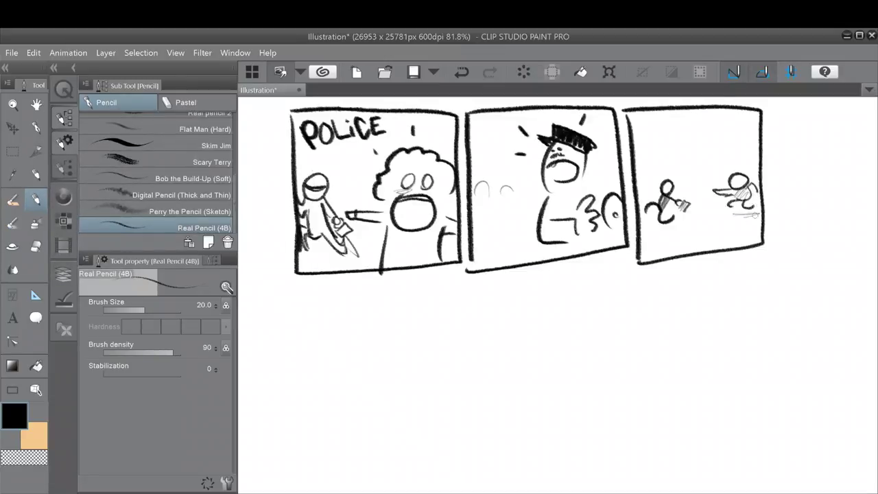
{"action": "mouse_move", "coordinate": [658, 117]}
{"action": "left_mouse_down"}
{"action": "mouse_move", "coordinate": [649, 129]}
{"action": "mouse_move", "coordinate": [675, 118]}
{"action": "left_mouse_up"}
{"action": "left_click_drag", "start_coordinate": [668, 118], "coordinate": [668, 129]}
{"action": "left_click_drag", "start_coordinate": [684, 116], "coordinate": [684, 130]}
{"action": "left_click_drag", "start_coordinate": [701, 113], "coordinate": [702, 122]}
{"action": "left_click_drag", "start_coordinate": [640, 132], "coordinate": [640, 146]}
{"action": "mouse_move", "coordinate": [640, 132]}
{"action": "left_mouse_down"}
{"action": "mouse_move", "coordinate": [655, 149]}
{"action": "mouse_move", "coordinate": [683, 136]}
{"action": "left_mouse_up"}
{"action": "mouse_move", "coordinate": [683, 128]}
{"action": "left_mouse_down"}
{"action": "mouse_move", "coordinate": [683, 144]}
{"action": "mouse_move", "coordinate": [700, 126]}
{"action": "mouse_move", "coordinate": [709, 142]}
{"action": "mouse_move", "coordinate": [719, 125]}
{"action": "left_mouse_up"}
{"action": "left_click_drag", "start_coordinate": [715, 127], "coordinate": [722, 141]}
{"action": "left_click_drag", "start_coordinate": [716, 134], "coordinate": [741, 131]}
{"action": "left_click_drag", "start_coordinate": [742, 135], "coordinate": [760, 137]}
- Draw a fourth panel frame below the first panel, with faint perspective floor lines running to its lower corners
{"action": "left_click_drag", "start_coordinate": [298, 302], "coordinate": [305, 409]}
{"action": "left_click_drag", "start_coordinate": [295, 285], "coordinate": [302, 409]}
{"action": "mouse_move", "coordinate": [294, 287]}
{"action": "left_mouse_down"}
{"action": "mouse_move", "coordinate": [454, 276]}
{"action": "mouse_move", "coordinate": [453, 387]}
{"action": "left_mouse_up"}
{"action": "mouse_move", "coordinate": [299, 394]}
{"action": "left_mouse_down"}
{"action": "mouse_move", "coordinate": [302, 420]}
{"action": "mouse_move", "coordinate": [458, 416]}
{"action": "left_mouse_up"}
{"action": "left_click_drag", "start_coordinate": [455, 375], "coordinate": [458, 417]}
{"action": "left_click_drag", "start_coordinate": [450, 363], "coordinate": [451, 414]}
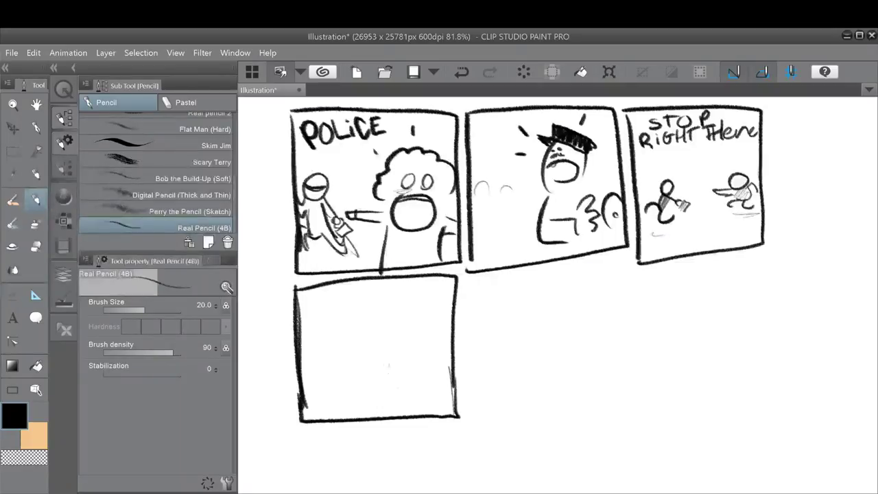
{"action": "mouse_move", "coordinate": [291, 421]}
{"action": "left_mouse_down"}
{"action": "mouse_move", "coordinate": [350, 376]}
{"action": "mouse_move", "coordinate": [456, 415]}
{"action": "left_mouse_up"}
{"action": "mouse_move", "coordinate": [372, 373]}
{"action": "left_mouse_down"}
{"action": "mouse_move", "coordinate": [396, 343]}
{"action": "mouse_move", "coordinate": [374, 375]}
{"action": "left_mouse_up"}
{"action": "left_click_drag", "start_coordinate": [371, 344], "coordinate": [397, 348]}
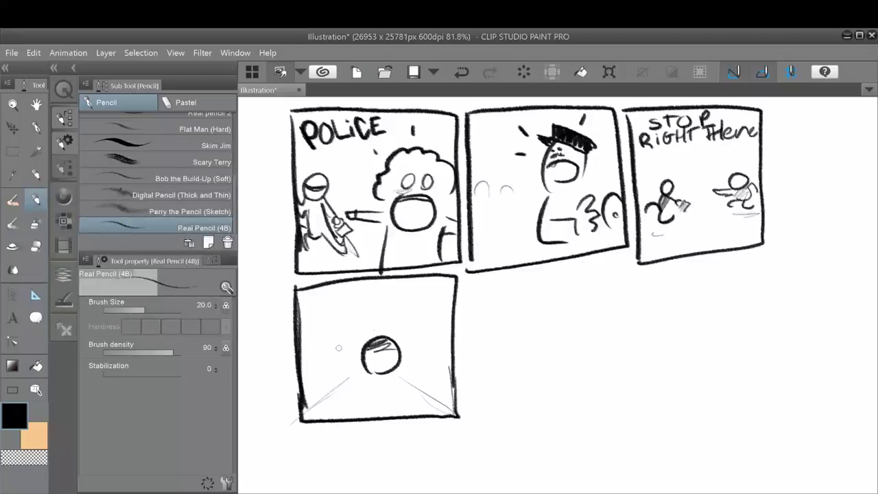
{"action": "key", "text": "ctrl+z"}
{"action": "key", "text": "ctrl+z"}
{"action": "key", "text": "ctrl+z"}
{"action": "key", "text": "ctrl+z"}
{"action": "key", "text": "ctrl+z"}
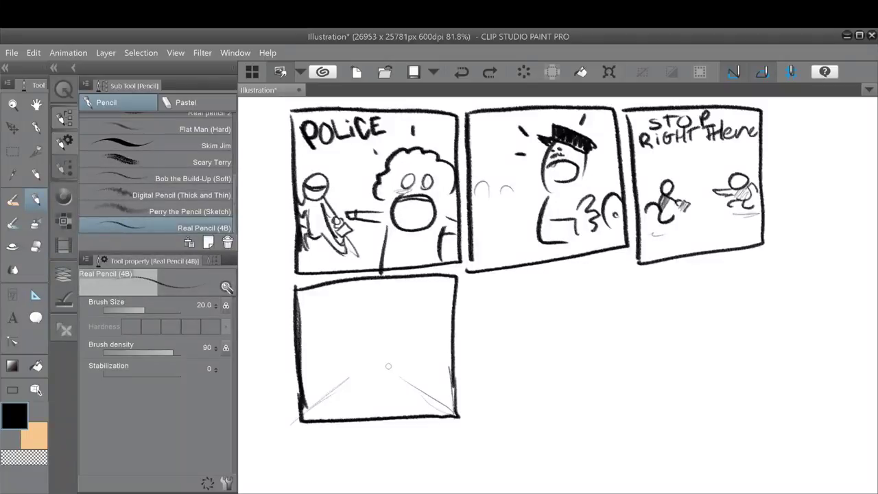
- Sketch the officer with a dark cap and rounded hand at the fourth panel's right edge
{"action": "mouse_move", "coordinate": [420, 387]}
{"action": "left_mouse_down"}
{"action": "mouse_move", "coordinate": [426, 342]}
{"action": "mouse_move", "coordinate": [445, 343]}
{"action": "left_mouse_up"}
{"action": "mouse_move", "coordinate": [423, 321]}
{"action": "left_mouse_down"}
{"action": "mouse_move", "coordinate": [423, 342]}
{"action": "mouse_move", "coordinate": [450, 328]}
{"action": "mouse_move", "coordinate": [436, 346]}
{"action": "mouse_move", "coordinate": [449, 343]}
{"action": "mouse_move", "coordinate": [425, 339]}
{"action": "mouse_move", "coordinate": [441, 378]}
{"action": "mouse_move", "coordinate": [419, 381]}
{"action": "left_mouse_up"}
{"action": "left_click_drag", "start_coordinate": [423, 372], "coordinate": [435, 383]}
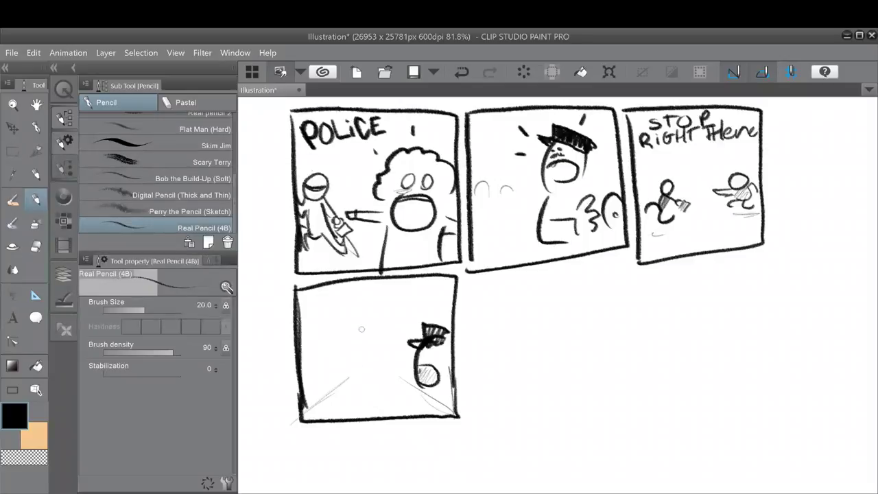
- Draw the masked figure with spread arms in the middle of the fourth panel, backed by faint wall lines and brick marks
{"action": "mouse_move", "coordinate": [354, 340]}
{"action": "left_mouse_down"}
{"action": "mouse_move", "coordinate": [379, 327]}
{"action": "mouse_move", "coordinate": [352, 337]}
{"action": "mouse_move", "coordinate": [379, 346]}
{"action": "mouse_move", "coordinate": [384, 334]}
{"action": "mouse_move", "coordinate": [358, 356]}
{"action": "mouse_move", "coordinate": [383, 343]}
{"action": "mouse_move", "coordinate": [333, 359]}
{"action": "mouse_move", "coordinate": [354, 358]}
{"action": "mouse_move", "coordinate": [352, 374]}
{"action": "mouse_move", "coordinate": [381, 350]}
{"action": "mouse_move", "coordinate": [400, 348]}
{"action": "mouse_move", "coordinate": [384, 354]}
{"action": "mouse_move", "coordinate": [388, 374]}
{"action": "mouse_move", "coordinate": [342, 394]}
{"action": "mouse_move", "coordinate": [379, 374]}
{"action": "mouse_move", "coordinate": [396, 382]}
{"action": "left_mouse_up"}
{"action": "mouse_move", "coordinate": [347, 286]}
{"action": "left_mouse_down"}
{"action": "mouse_move", "coordinate": [348, 343]}
{"action": "mouse_move", "coordinate": [347, 328]}
{"action": "left_mouse_up"}
{"action": "left_click_drag", "start_coordinate": [388, 280], "coordinate": [387, 340]}
{"action": "mouse_move", "coordinate": [349, 303]}
{"action": "left_mouse_down"}
{"action": "mouse_move", "coordinate": [377, 311]}
{"action": "mouse_move", "coordinate": [409, 291]}
{"action": "mouse_move", "coordinate": [410, 321]}
{"action": "left_mouse_up"}
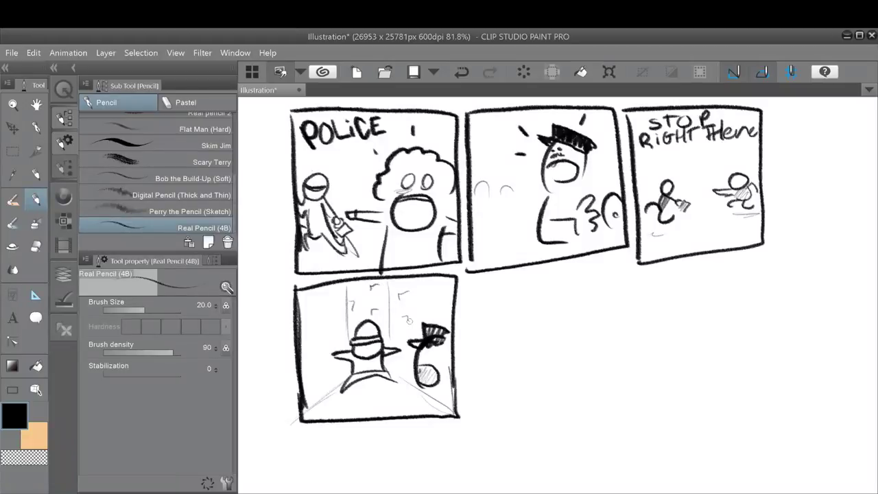
{"action": "mouse_move", "coordinate": [310, 324]}
{"action": "left_mouse_down"}
{"action": "mouse_move", "coordinate": [317, 329]}
{"action": "mouse_move", "coordinate": [317, 310]}
{"action": "left_mouse_up"}
- Draw a fifth panel frame beside the fourth and hand-letter "Give it up!" along the bottom of the fourth panel
{"action": "left_click_drag", "start_coordinate": [466, 281], "coordinate": [465, 414]}
{"action": "mouse_move", "coordinate": [466, 283]}
{"action": "left_mouse_down"}
{"action": "mouse_move", "coordinate": [619, 273]}
{"action": "mouse_move", "coordinate": [612, 408]}
{"action": "left_mouse_up"}
{"action": "left_click_drag", "start_coordinate": [460, 415], "coordinate": [614, 410]}
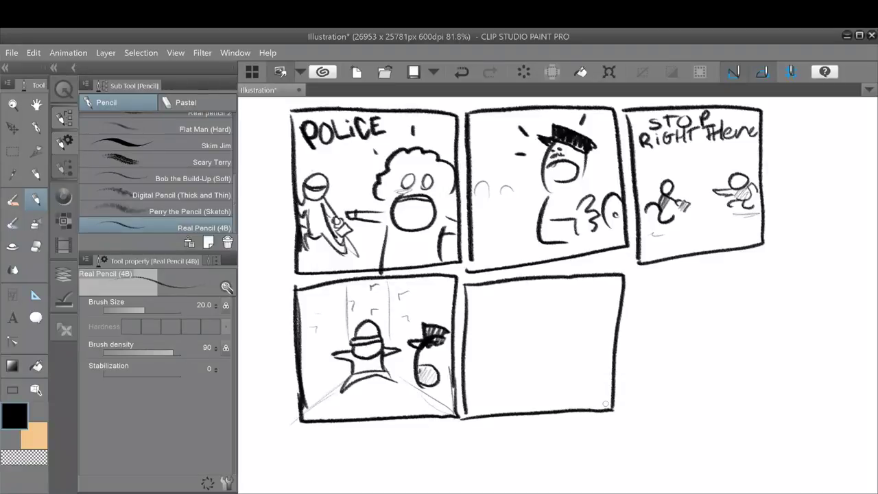
{"action": "mouse_move", "coordinate": [352, 402]}
{"action": "left_mouse_down"}
{"action": "mouse_move", "coordinate": [343, 405]}
{"action": "mouse_move", "coordinate": [379, 404]}
{"action": "left_mouse_up"}
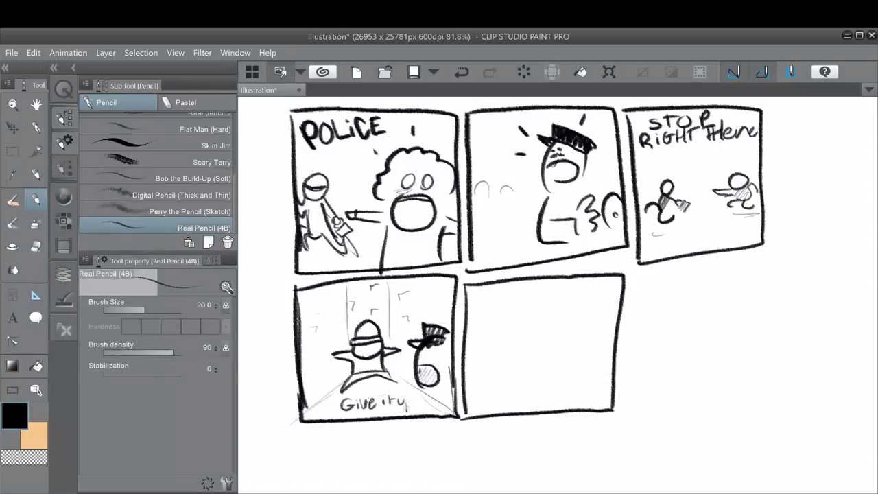
{"action": "mouse_move", "coordinate": [402, 397]}
{"action": "left_mouse_down"}
{"action": "mouse_move", "coordinate": [410, 412]}
{"action": "mouse_move", "coordinate": [413, 404]}
{"action": "left_mouse_up"}
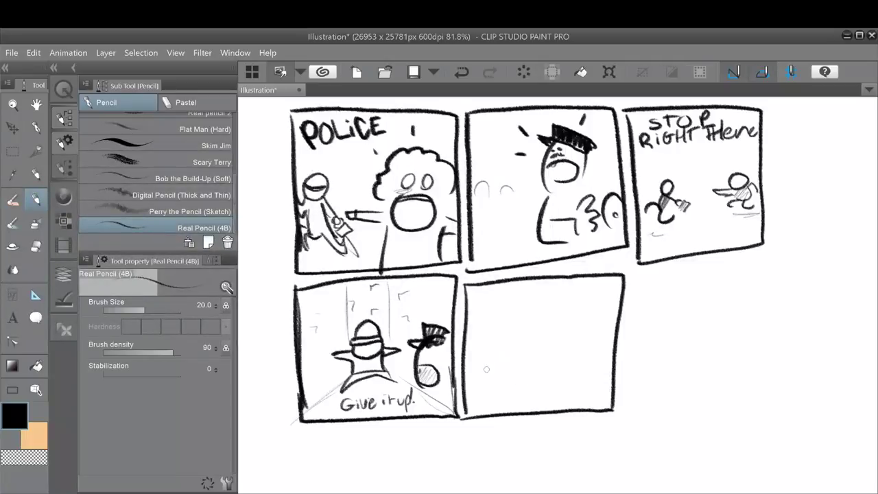
- Sketch a sleeved hand and a splattered blob in the fifth panel's lower part, undoing the stray stroke above them
{"action": "mouse_move", "coordinate": [474, 374]}
{"action": "left_mouse_down"}
{"action": "mouse_move", "coordinate": [488, 350]}
{"action": "mouse_move", "coordinate": [502, 353]}
{"action": "mouse_move", "coordinate": [509, 363]}
{"action": "mouse_move", "coordinate": [494, 391]}
{"action": "mouse_move", "coordinate": [476, 389]}
{"action": "mouse_move", "coordinate": [483, 373]}
{"action": "mouse_move", "coordinate": [489, 391]}
{"action": "left_mouse_up"}
{"action": "mouse_move", "coordinate": [504, 360]}
{"action": "left_mouse_down"}
{"action": "mouse_move", "coordinate": [512, 371]}
{"action": "mouse_move", "coordinate": [522, 367]}
{"action": "mouse_move", "coordinate": [507, 389]}
{"action": "mouse_move", "coordinate": [494, 391]}
{"action": "mouse_move", "coordinate": [513, 389]}
{"action": "mouse_move", "coordinate": [520, 371]}
{"action": "mouse_move", "coordinate": [527, 408]}
{"action": "mouse_move", "coordinate": [550, 392]}
{"action": "mouse_move", "coordinate": [540, 380]}
{"action": "mouse_move", "coordinate": [553, 386]}
{"action": "mouse_move", "coordinate": [548, 398]}
{"action": "left_mouse_up"}
{"action": "mouse_move", "coordinate": [508, 313]}
{"action": "left_mouse_down"}
{"action": "mouse_move", "coordinate": [498, 322]}
{"action": "mouse_move", "coordinate": [576, 312]}
{"action": "mouse_move", "coordinate": [528, 351]}
{"action": "mouse_move", "coordinate": [498, 296]}
{"action": "left_mouse_up"}
{"action": "key", "text": "ctrl+z"}
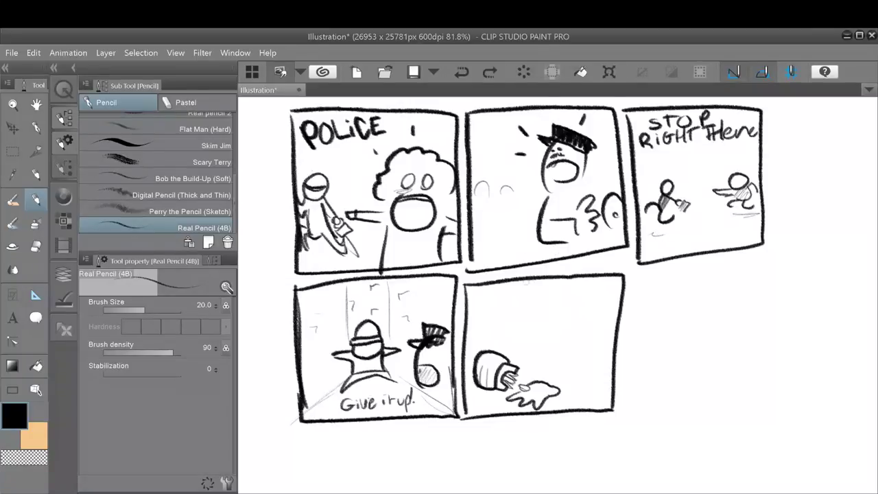
- Draw a large masked head with an open mouth in the fifth panel and hand-letter "SCREW YOU COPPA" beside it
{"action": "mouse_move", "coordinate": [490, 343]}
{"action": "left_mouse_down"}
{"action": "mouse_move", "coordinate": [502, 297]}
{"action": "mouse_move", "coordinate": [558, 300]}
{"action": "mouse_move", "coordinate": [559, 337]}
{"action": "mouse_move", "coordinate": [563, 309]}
{"action": "left_mouse_up"}
{"action": "mouse_move", "coordinate": [483, 324]}
{"action": "left_mouse_down"}
{"action": "mouse_move", "coordinate": [564, 308]}
{"action": "mouse_move", "coordinate": [511, 323]}
{"action": "mouse_move", "coordinate": [545, 342]}
{"action": "mouse_move", "coordinate": [542, 335]}
{"action": "left_mouse_up"}
{"action": "mouse_move", "coordinate": [566, 286]}
{"action": "left_mouse_down"}
{"action": "mouse_move", "coordinate": [558, 296]}
{"action": "mouse_move", "coordinate": [612, 282]}
{"action": "left_mouse_up"}
{"action": "left_click_drag", "start_coordinate": [575, 300], "coordinate": [576, 319]}
{"action": "mouse_move", "coordinate": [590, 306]}
{"action": "left_mouse_down"}
{"action": "mouse_move", "coordinate": [606, 299]}
{"action": "mouse_move", "coordinate": [573, 330]}
{"action": "mouse_move", "coordinate": [581, 319]}
{"action": "mouse_move", "coordinate": [613, 323]}
{"action": "left_mouse_up"}
- Draw a sixth panel frame to complete the second row of the comic
{"action": "left_click_drag", "start_coordinate": [628, 274], "coordinate": [627, 406]}
{"action": "mouse_move", "coordinate": [627, 275]}
{"action": "left_mouse_down"}
{"action": "mouse_move", "coordinate": [765, 262]}
{"action": "mouse_move", "coordinate": [774, 381]}
{"action": "left_mouse_up"}
{"action": "mouse_move", "coordinate": [627, 410]}
{"action": "left_mouse_down"}
{"action": "mouse_move", "coordinate": [767, 410]}
{"action": "mouse_move", "coordinate": [770, 371]}
{"action": "left_mouse_up"}
- Sketch the officer's cap, face and raised forearm with a throwing hand in the sixth panel, and hand-letter "Fries?" above
{"action": "mouse_move", "coordinate": [713, 309]}
{"action": "left_mouse_down"}
{"action": "mouse_move", "coordinate": [736, 316]}
{"action": "mouse_move", "coordinate": [707, 310]}
{"action": "mouse_move", "coordinate": [714, 300]}
{"action": "mouse_move", "coordinate": [763, 308]}
{"action": "mouse_move", "coordinate": [726, 316]}
{"action": "left_mouse_up"}
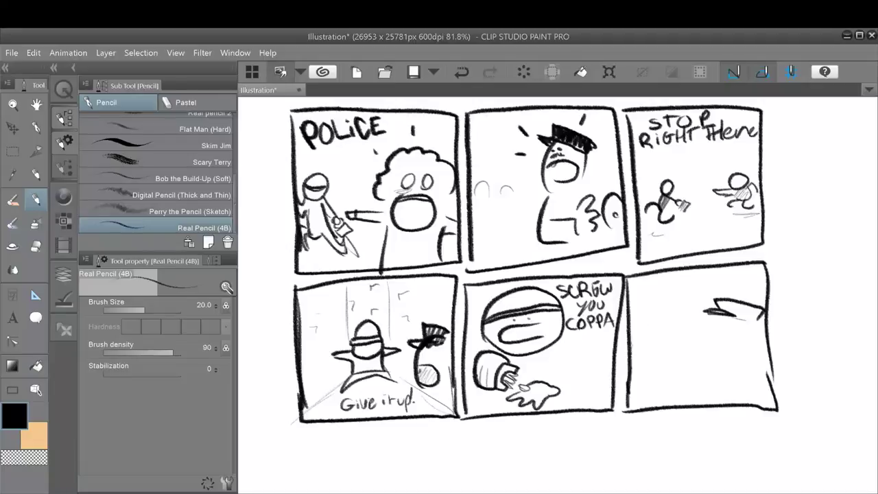
{"action": "mouse_move", "coordinate": [636, 346]}
{"action": "left_mouse_down"}
{"action": "mouse_move", "coordinate": [675, 336]}
{"action": "mouse_move", "coordinate": [692, 349]}
{"action": "mouse_move", "coordinate": [738, 348]}
{"action": "mouse_move", "coordinate": [736, 362]}
{"action": "mouse_move", "coordinate": [693, 349]}
{"action": "mouse_move", "coordinate": [731, 356]}
{"action": "left_mouse_up"}
{"action": "mouse_move", "coordinate": [710, 312]}
{"action": "left_mouse_down"}
{"action": "mouse_move", "coordinate": [706, 342]}
{"action": "mouse_move", "coordinate": [738, 333]}
{"action": "mouse_move", "coordinate": [726, 339]}
{"action": "left_mouse_up"}
{"action": "mouse_move", "coordinate": [674, 302]}
{"action": "left_mouse_down"}
{"action": "mouse_move", "coordinate": [672, 314]}
{"action": "mouse_move", "coordinate": [680, 299]}
{"action": "left_mouse_up"}
{"action": "mouse_move", "coordinate": [674, 308]}
{"action": "left_mouse_down"}
{"action": "mouse_move", "coordinate": [698, 302]}
{"action": "mouse_move", "coordinate": [719, 280]}
{"action": "left_mouse_up"}
{"action": "left_click", "coordinate": [719, 284]}
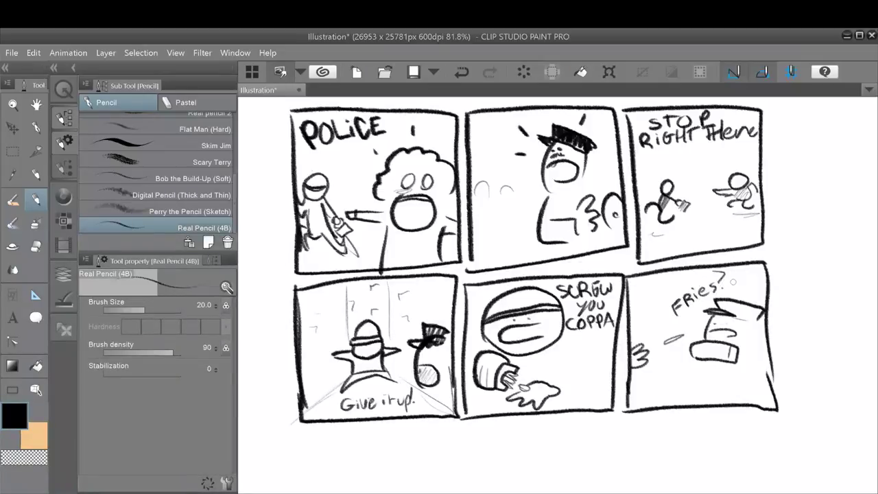
- Add the officer's torso and hands plus small flying bits to the sixth panel
{"action": "mouse_move", "coordinate": [747, 325]}
{"action": "left_mouse_down"}
{"action": "mouse_move", "coordinate": [756, 347]}
{"action": "mouse_move", "coordinate": [738, 358]}
{"action": "mouse_move", "coordinate": [761, 354]}
{"action": "mouse_move", "coordinate": [693, 396]}
{"action": "left_mouse_up"}
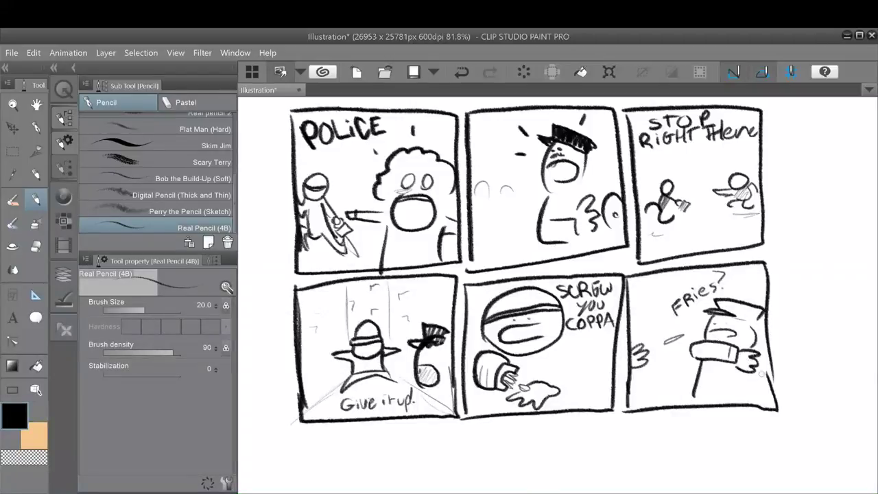
{"action": "mouse_move", "coordinate": [746, 382]}
{"action": "left_mouse_down"}
{"action": "mouse_move", "coordinate": [718, 383]}
{"action": "mouse_move", "coordinate": [745, 404]}
{"action": "mouse_move", "coordinate": [748, 377]}
{"action": "mouse_move", "coordinate": [755, 393]}
{"action": "left_mouse_up"}
{"action": "mouse_move", "coordinate": [667, 363]}
{"action": "left_mouse_down"}
{"action": "mouse_move", "coordinate": [685, 362]}
{"action": "mouse_move", "coordinate": [667, 384]}
{"action": "left_mouse_up"}
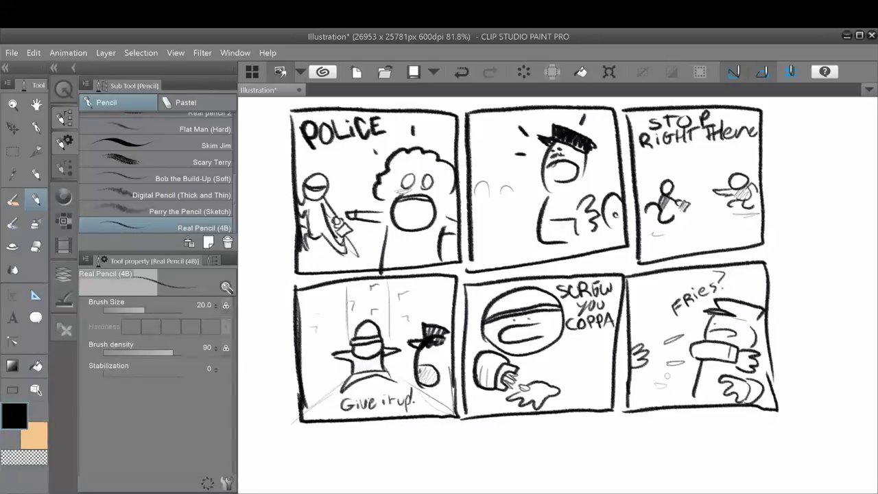
- Draw one wide panel frame beneath the second row, spanning all three columns
{"action": "key", "text": "ctrl+minus"}
{"action": "key", "text": "ctrl+minus"}
{"action": "left_click_drag", "start_coordinate": [559, 285], "coordinate": [519, 202]}
{"action": "mouse_move", "coordinate": [376, 312]}
{"action": "left_mouse_down"}
{"action": "mouse_move", "coordinate": [384, 464]}
{"action": "mouse_move", "coordinate": [550, 307]}
{"action": "mouse_move", "coordinate": [669, 298]}
{"action": "mouse_move", "coordinate": [675, 447]}
{"action": "left_mouse_up"}
{"action": "left_click_drag", "start_coordinate": [383, 465], "coordinate": [671, 448]}
{"action": "left_click_drag", "start_coordinate": [687, 447], "coordinate": [681, 405]}
{"action": "key", "text": "ctrl+z"}
- Sketch cloud curves, a reaching hand and the masked character's round head with a bent arm in the middle of the wide panel
{"action": "mouse_move", "coordinate": [519, 336]}
{"action": "left_mouse_down"}
{"action": "mouse_move", "coordinate": [568, 351]}
{"action": "mouse_move", "coordinate": [537, 338]}
{"action": "mouse_move", "coordinate": [542, 359]}
{"action": "left_mouse_up"}
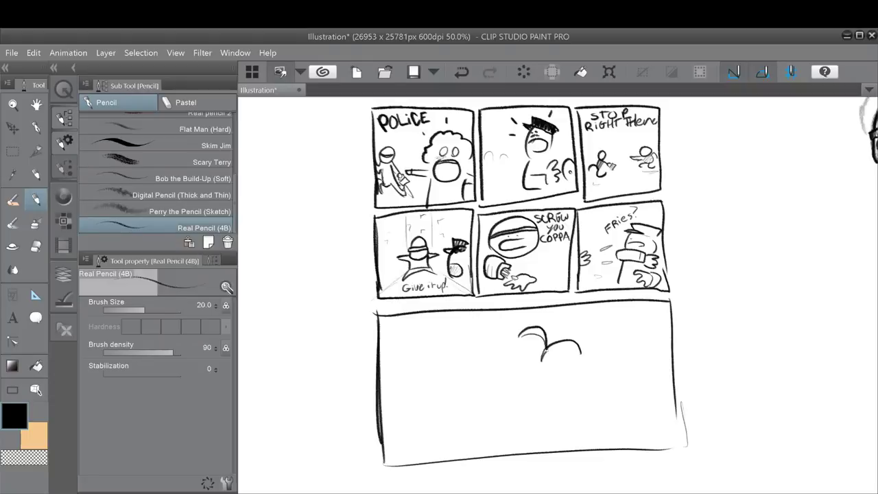
{"action": "left_click_drag", "start_coordinate": [464, 371], "coordinate": [488, 347]}
{"action": "mouse_move", "coordinate": [440, 378]}
{"action": "left_mouse_down"}
{"action": "mouse_move", "coordinate": [458, 366]}
{"action": "mouse_move", "coordinate": [477, 376]}
{"action": "mouse_move", "coordinate": [460, 359]}
{"action": "left_mouse_up"}
{"action": "left_click_drag", "start_coordinate": [454, 359], "coordinate": [463, 366]}
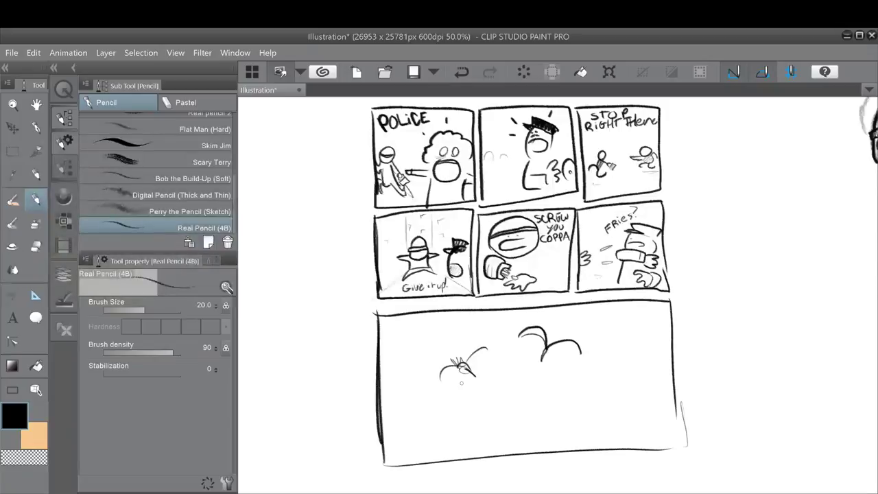
{"action": "mouse_move", "coordinate": [502, 380]}
{"action": "left_mouse_down"}
{"action": "mouse_move", "coordinate": [525, 391]}
{"action": "mouse_move", "coordinate": [524, 402]}
{"action": "mouse_move", "coordinate": [510, 390]}
{"action": "mouse_move", "coordinate": [550, 396]}
{"action": "left_mouse_up"}
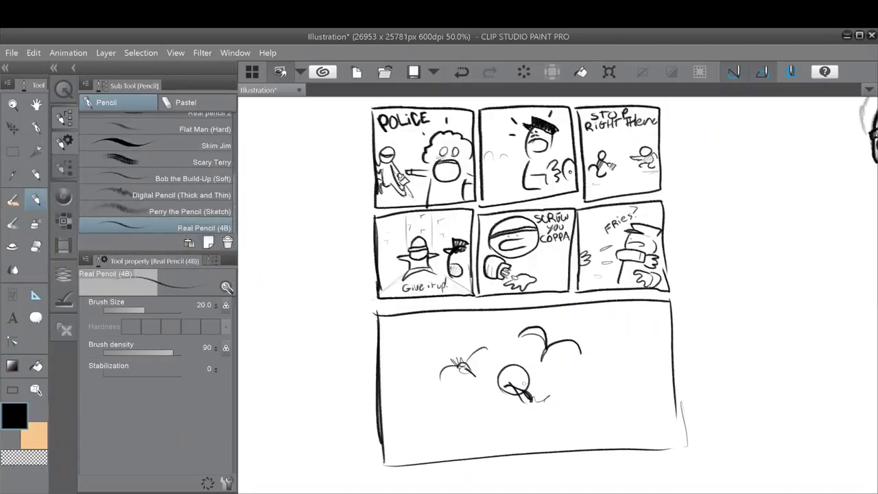
{"action": "mouse_move", "coordinate": [494, 369]}
{"action": "left_mouse_down"}
{"action": "mouse_move", "coordinate": [489, 404]}
{"action": "mouse_move", "coordinate": [516, 411]}
{"action": "left_mouse_up"}
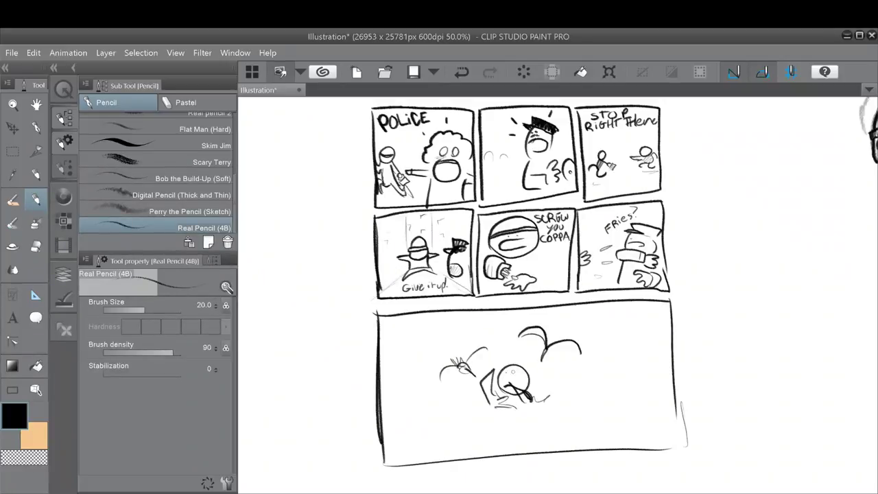
{"action": "mouse_move", "coordinate": [499, 368]}
{"action": "left_mouse_down"}
{"action": "mouse_move", "coordinate": [528, 366]}
{"action": "mouse_move", "coordinate": [520, 383]}
{"action": "mouse_move", "coordinate": [527, 387]}
{"action": "left_mouse_up"}
{"action": "mouse_move", "coordinate": [496, 383]}
{"action": "left_mouse_down"}
{"action": "mouse_move", "coordinate": [527, 389]}
{"action": "mouse_move", "coordinate": [510, 383]}
{"action": "left_mouse_up"}
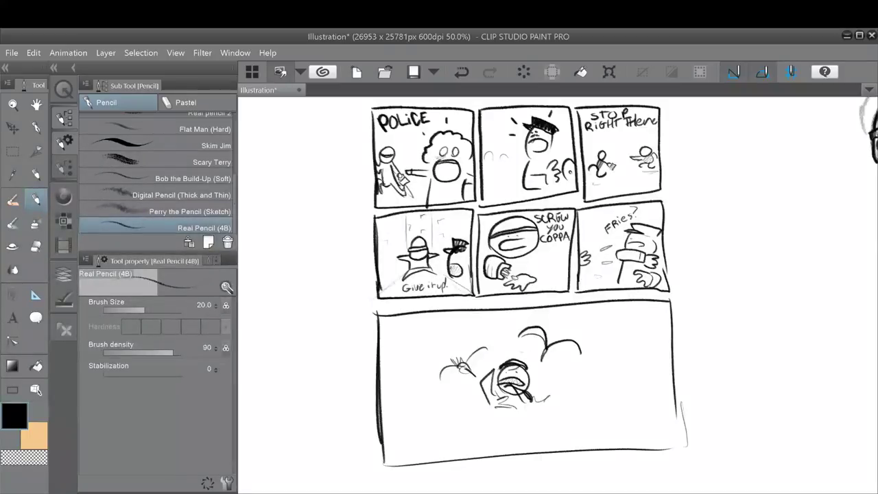
- Hand-letter "NOOO" above the sinking character and draw puffy cloud curves around and below the body
{"action": "mouse_move", "coordinate": [463, 355]}
{"action": "left_mouse_down"}
{"action": "mouse_move", "coordinate": [485, 328]}
{"action": "mouse_move", "coordinate": [537, 340]}
{"action": "left_mouse_up"}
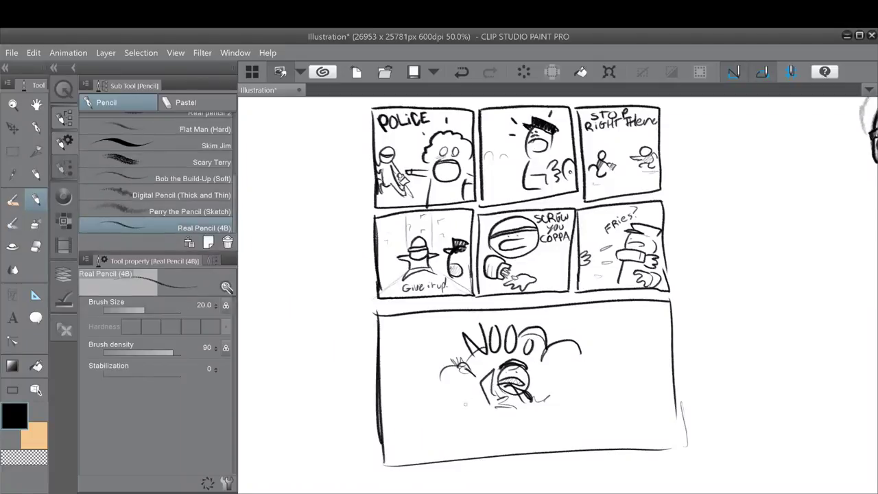
{"action": "left_click_drag", "start_coordinate": [455, 423], "coordinate": [483, 389]}
{"action": "mouse_move", "coordinate": [538, 378]}
{"action": "left_mouse_down"}
{"action": "mouse_move", "coordinate": [549, 404]}
{"action": "mouse_move", "coordinate": [568, 405]}
{"action": "mouse_move", "coordinate": [548, 407]}
{"action": "mouse_move", "coordinate": [580, 418]}
{"action": "left_mouse_up"}
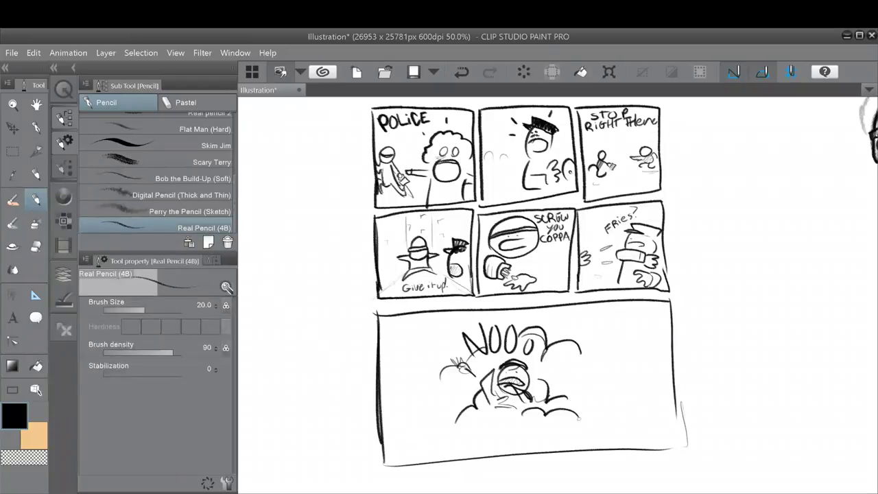
{"action": "mouse_move", "coordinate": [504, 431]}
{"action": "left_mouse_down"}
{"action": "mouse_move", "coordinate": [513, 412]}
{"action": "mouse_move", "coordinate": [507, 430]}
{"action": "left_mouse_up"}
{"action": "mouse_move", "coordinate": [608, 370]}
{"action": "left_mouse_down"}
{"action": "mouse_move", "coordinate": [619, 382]}
{"action": "mouse_move", "coordinate": [641, 357]}
{"action": "left_mouse_up"}
{"action": "mouse_move", "coordinate": [611, 365]}
{"action": "left_mouse_down"}
{"action": "mouse_move", "coordinate": [641, 362]}
{"action": "mouse_move", "coordinate": [640, 371]}
{"action": "left_mouse_up"}
{"action": "key", "text": "ctrl+z"}
{"action": "key", "text": "ctrl+z"}
{"action": "key", "text": "ctrl+z"}
{"action": "key", "text": "ctrl+z"}
{"action": "key", "text": "ctrl+z"}
{"action": "key", "text": "ctrl+z"}
{"action": "left_click", "coordinate": [627, 366]}
{"action": "mouse_move", "coordinate": [642, 371]}
{"action": "left_mouse_down"}
{"action": "mouse_move", "coordinate": [655, 356]}
{"action": "mouse_move", "coordinate": [641, 376]}
{"action": "left_mouse_up"}
{"action": "key", "text": "ctrl+z"}
{"action": "key", "text": "ctrl+z"}
- Add more cloud curves on both sides of the character and beside the "NOOO" lettering
{"action": "mouse_move", "coordinate": [568, 376]}
{"action": "left_mouse_down"}
{"action": "mouse_move", "coordinate": [580, 401]}
{"action": "mouse_move", "coordinate": [599, 400]}
{"action": "left_mouse_up"}
{"action": "left_click_drag", "start_coordinate": [582, 329], "coordinate": [624, 350]}
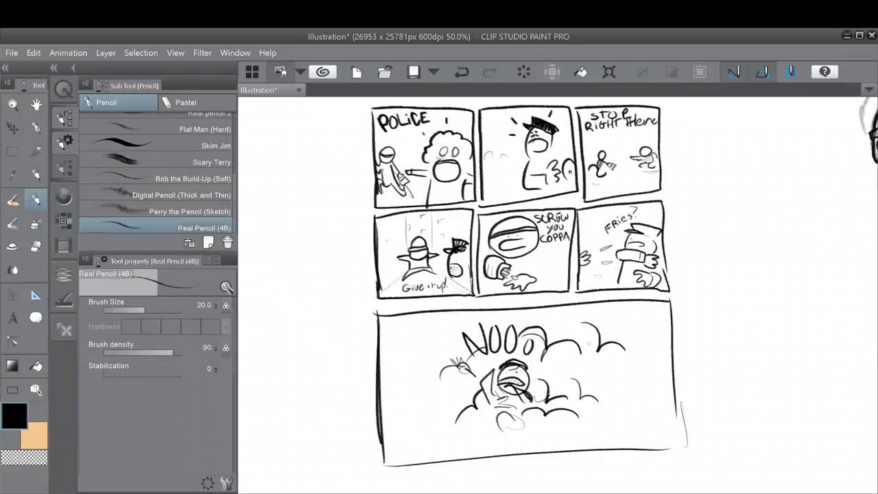
{"action": "mouse_move", "coordinate": [415, 398]}
{"action": "left_mouse_down"}
{"action": "mouse_move", "coordinate": [438, 396]}
{"action": "mouse_move", "coordinate": [442, 382]}
{"action": "left_mouse_up"}
{"action": "mouse_move", "coordinate": [426, 336]}
{"action": "left_mouse_down"}
{"action": "mouse_move", "coordinate": [447, 337]}
{"action": "mouse_move", "coordinate": [464, 315]}
{"action": "left_mouse_up"}
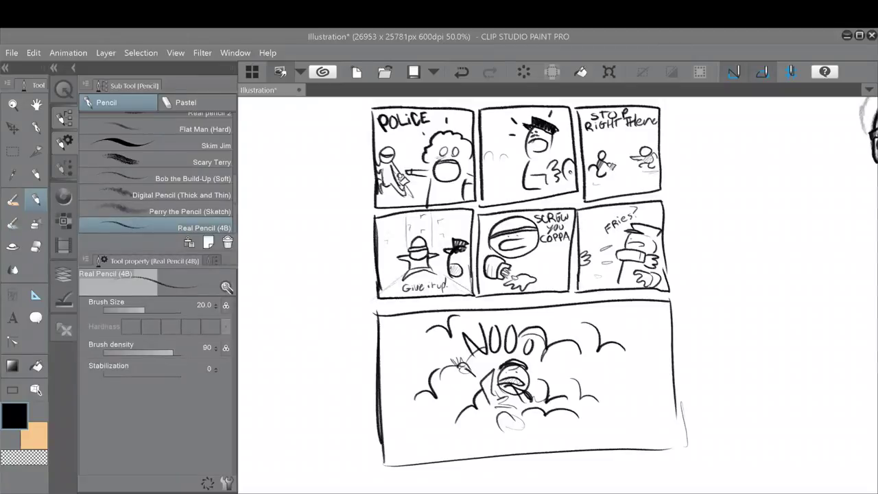
- Hide the finished comic's Layer 40 and add a new blank layer above it
{"action": "left_click_drag", "start_coordinate": [528, 288], "coordinate": [542, 303]}
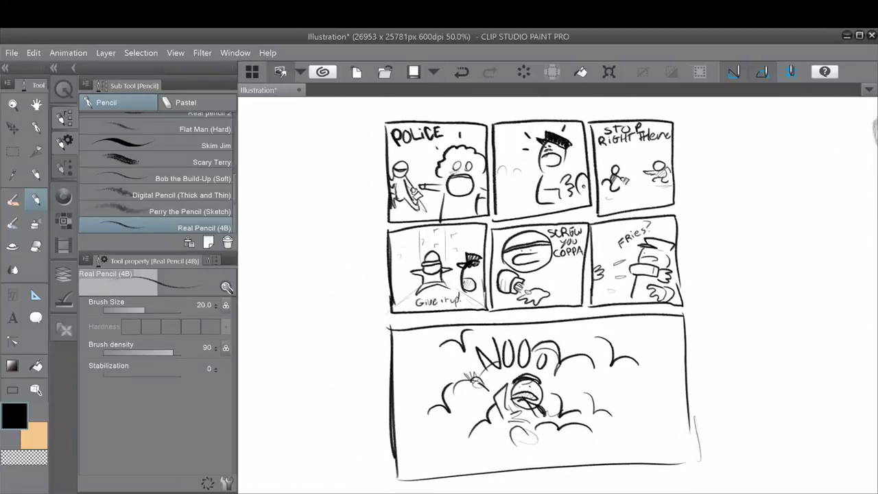
{"action": "left_click", "coordinate": [64, 274]}
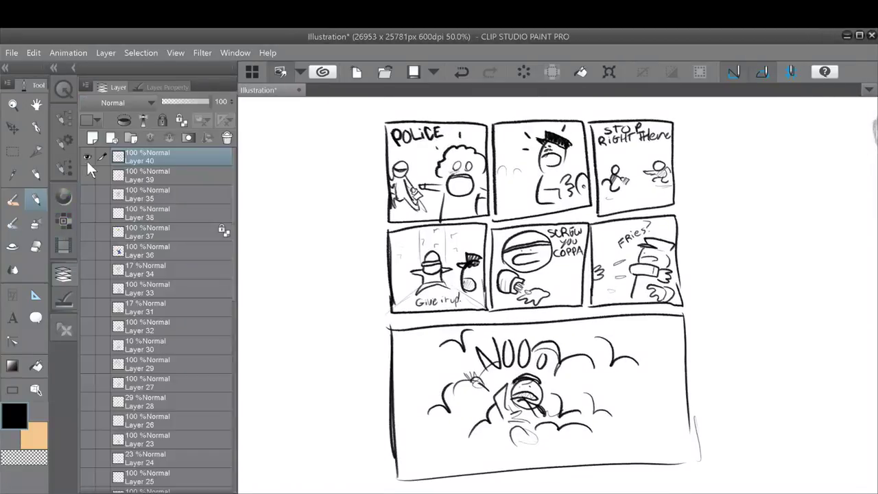
{"action": "left_click", "coordinate": [109, 138]}
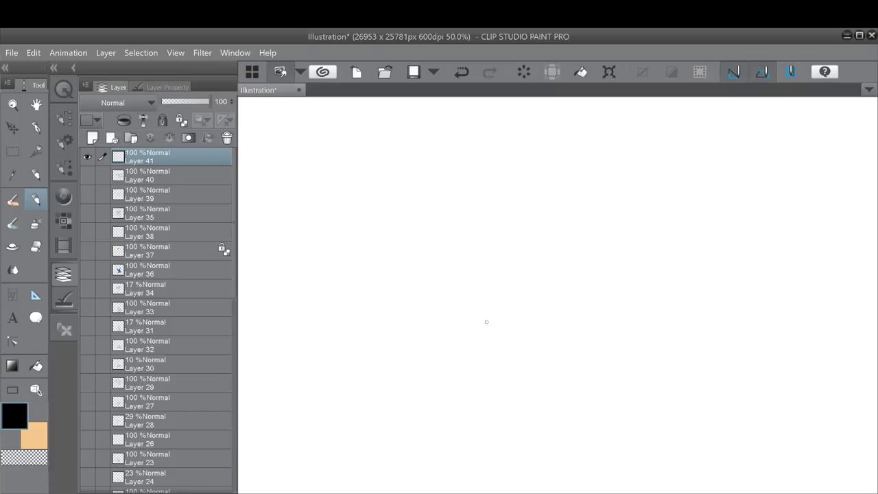
- Draw a new square panel and sketch a round-headed figure seen from behind with a shoulder bag, hatched hair and a handheld object
{"action": "mouse_move", "coordinate": [316, 115]}
{"action": "left_mouse_down"}
{"action": "mouse_move", "coordinate": [318, 224]}
{"action": "mouse_move", "coordinate": [418, 118]}
{"action": "mouse_move", "coordinate": [456, 167]}
{"action": "mouse_move", "coordinate": [426, 246]}
{"action": "mouse_move", "coordinate": [321, 247]}
{"action": "mouse_move", "coordinate": [316, 215]}
{"action": "mouse_move", "coordinate": [315, 249]}
{"action": "left_mouse_up"}
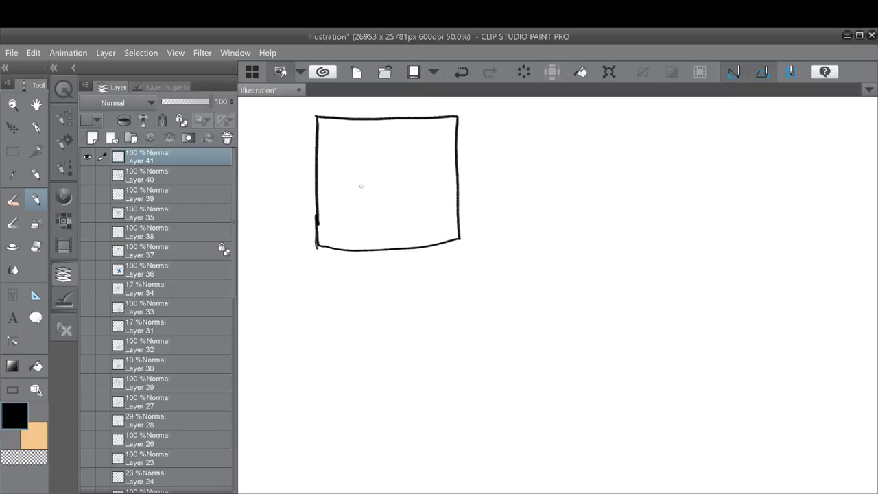
{"action": "mouse_move", "coordinate": [376, 189]}
{"action": "left_mouse_down"}
{"action": "mouse_move", "coordinate": [407, 155]}
{"action": "mouse_move", "coordinate": [358, 171]}
{"action": "mouse_move", "coordinate": [372, 144]}
{"action": "mouse_move", "coordinate": [391, 187]}
{"action": "mouse_move", "coordinate": [356, 234]}
{"action": "mouse_move", "coordinate": [365, 234]}
{"action": "mouse_move", "coordinate": [349, 221]}
{"action": "mouse_move", "coordinate": [334, 240]}
{"action": "mouse_move", "coordinate": [360, 253]}
{"action": "left_mouse_up"}
{"action": "key", "text": "ctrl+z"}
{"action": "mouse_move", "coordinate": [355, 189]}
{"action": "left_mouse_down"}
{"action": "mouse_move", "coordinate": [337, 211]}
{"action": "mouse_move", "coordinate": [350, 223]}
{"action": "left_mouse_up"}
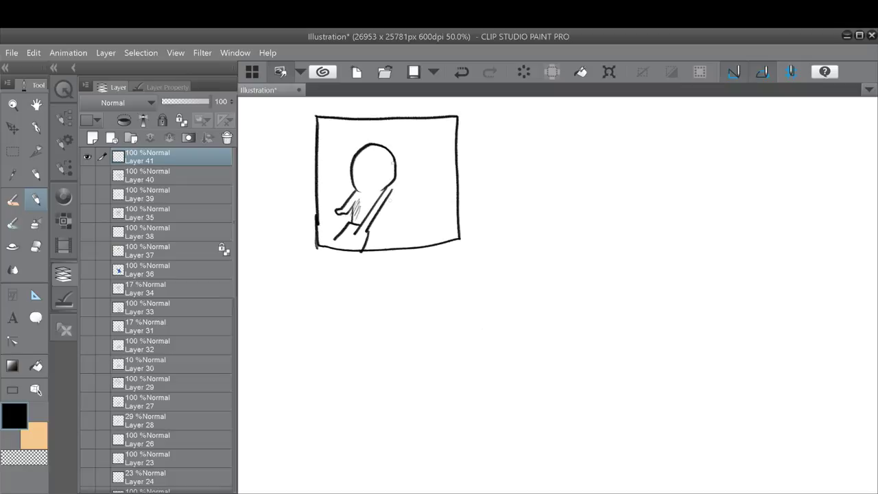
{"action": "mouse_move", "coordinate": [390, 187]}
{"action": "left_mouse_down"}
{"action": "mouse_move", "coordinate": [405, 204]}
{"action": "mouse_move", "coordinate": [396, 230]}
{"action": "mouse_move", "coordinate": [376, 232]}
{"action": "mouse_move", "coordinate": [397, 230]}
{"action": "mouse_move", "coordinate": [398, 240]}
{"action": "mouse_move", "coordinate": [369, 246]}
{"action": "mouse_move", "coordinate": [398, 239]}
{"action": "left_mouse_up"}
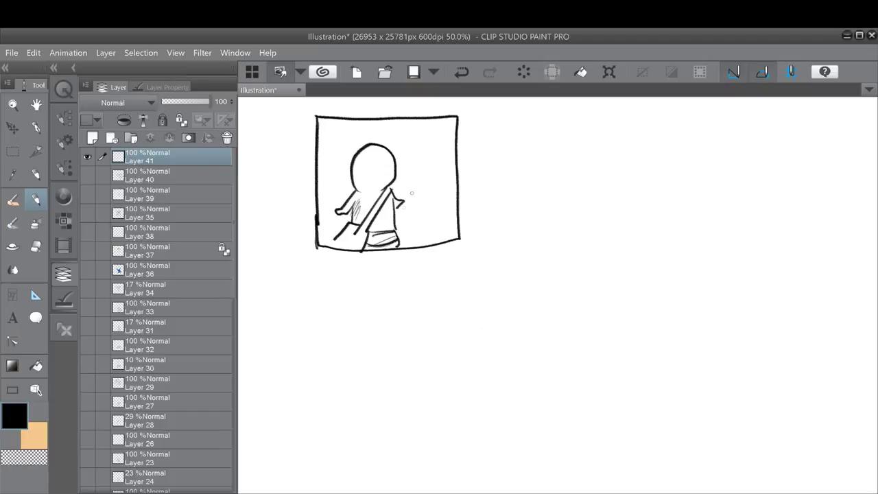
{"action": "mouse_move", "coordinate": [396, 201]}
{"action": "left_mouse_down"}
{"action": "mouse_move", "coordinate": [409, 185]}
{"action": "mouse_move", "coordinate": [410, 206]}
{"action": "mouse_move", "coordinate": [392, 219]}
{"action": "left_mouse_up"}
{"action": "mouse_move", "coordinate": [371, 146]}
{"action": "left_mouse_down"}
{"action": "mouse_move", "coordinate": [351, 172]}
{"action": "mouse_move", "coordinate": [358, 181]}
{"action": "left_mouse_up"}
{"action": "left_click_drag", "start_coordinate": [386, 156], "coordinate": [372, 179]}
- Draw a second panel frame beside it and sketch a tilted rectangular object with faint arm or motion lines inside
{"action": "mouse_move", "coordinate": [465, 122]}
{"action": "left_mouse_down"}
{"action": "mouse_move", "coordinate": [469, 202]}
{"action": "mouse_move", "coordinate": [472, 118]}
{"action": "mouse_move", "coordinate": [612, 112]}
{"action": "mouse_move", "coordinate": [613, 233]}
{"action": "mouse_move", "coordinate": [469, 246]}
{"action": "left_mouse_up"}
{"action": "left_click_drag", "start_coordinate": [493, 203], "coordinate": [479, 215]}
{"action": "left_click_drag", "start_coordinate": [529, 182], "coordinate": [488, 219]}
{"action": "mouse_move", "coordinate": [521, 210]}
{"action": "left_mouse_down"}
{"action": "mouse_move", "coordinate": [481, 235]}
{"action": "mouse_move", "coordinate": [492, 236]}
{"action": "left_mouse_up"}
{"action": "left_click_drag", "start_coordinate": [526, 180], "coordinate": [526, 213]}
{"action": "mouse_move", "coordinate": [523, 186]}
{"action": "left_mouse_down"}
{"action": "mouse_move", "coordinate": [580, 165]}
{"action": "mouse_move", "coordinate": [587, 195]}
{"action": "mouse_move", "coordinate": [526, 214]}
{"action": "left_mouse_up"}
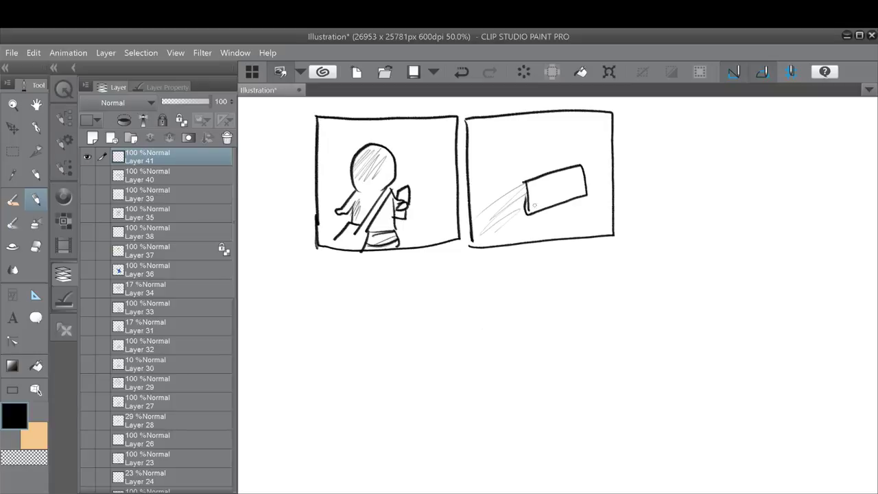
- Undo the tilted rectangle and its neighbouring strokes in the second panel
{"action": "key", "text": "ctrl+z"}
{"action": "key", "text": "ctrl+z"}
{"action": "key", "text": "ctrl+z"}
{"action": "key", "text": "ctrl+z"}
{"action": "key", "text": "ctrl+z"}
{"action": "key", "text": "ctrl+z"}
{"action": "key", "text": "ctrl+z"}
{"action": "key", "text": "ctrl+z"}
{"action": "key", "text": "ctrl+z"}
- Sketch a small dark block with splash-like spikes, motion lines and faint wall edges inside the second panel
{"action": "left_click_drag", "start_coordinate": [527, 180], "coordinate": [484, 208]}
{"action": "mouse_move", "coordinate": [528, 189]}
{"action": "left_mouse_down"}
{"action": "mouse_move", "coordinate": [478, 228]}
{"action": "mouse_move", "coordinate": [507, 155]}
{"action": "mouse_move", "coordinate": [514, 168]}
{"action": "left_mouse_up"}
{"action": "mouse_move", "coordinate": [524, 157]}
{"action": "left_mouse_down"}
{"action": "mouse_move", "coordinate": [517, 170]}
{"action": "mouse_move", "coordinate": [524, 165]}
{"action": "left_mouse_up"}
{"action": "mouse_move", "coordinate": [505, 214]}
{"action": "left_mouse_down"}
{"action": "mouse_move", "coordinate": [520, 205]}
{"action": "mouse_move", "coordinate": [492, 192]}
{"action": "mouse_move", "coordinate": [541, 166]}
{"action": "mouse_move", "coordinate": [549, 203]}
{"action": "mouse_move", "coordinate": [568, 218]}
{"action": "left_mouse_up"}
{"action": "left_click_drag", "start_coordinate": [566, 112], "coordinate": [565, 214]}
{"action": "mouse_move", "coordinate": [527, 177]}
{"action": "left_mouse_down"}
{"action": "mouse_move", "coordinate": [530, 200]}
{"action": "mouse_move", "coordinate": [543, 196]}
{"action": "mouse_move", "coordinate": [544, 178]}
{"action": "mouse_move", "coordinate": [550, 186]}
{"action": "mouse_move", "coordinate": [560, 180]}
{"action": "mouse_move", "coordinate": [549, 170]}
{"action": "mouse_move", "coordinate": [557, 168]}
{"action": "mouse_move", "coordinate": [555, 112]}
{"action": "left_mouse_up"}
{"action": "left_click_drag", "start_coordinate": [553, 143], "coordinate": [539, 174]}
{"action": "left_click_drag", "start_coordinate": [503, 116], "coordinate": [504, 187]}
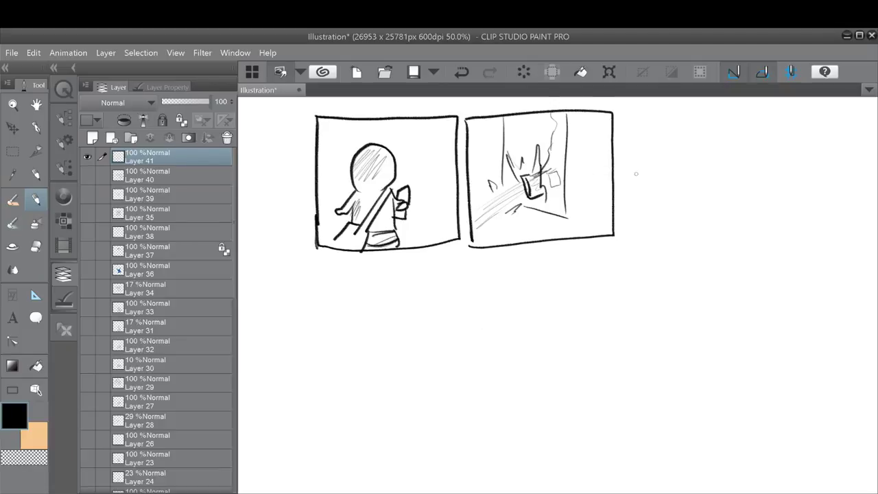
- Draw a third panel frame completing the first row and hatch faint diagonal lines in its lower left corner
{"action": "mouse_move", "coordinate": [622, 111]}
{"action": "left_mouse_down"}
{"action": "mouse_move", "coordinate": [626, 177]}
{"action": "mouse_move", "coordinate": [633, 107]}
{"action": "mouse_move", "coordinate": [720, 107]}
{"action": "mouse_move", "coordinate": [723, 212]}
{"action": "mouse_move", "coordinate": [704, 225]}
{"action": "mouse_move", "coordinate": [620, 235]}
{"action": "left_mouse_up"}
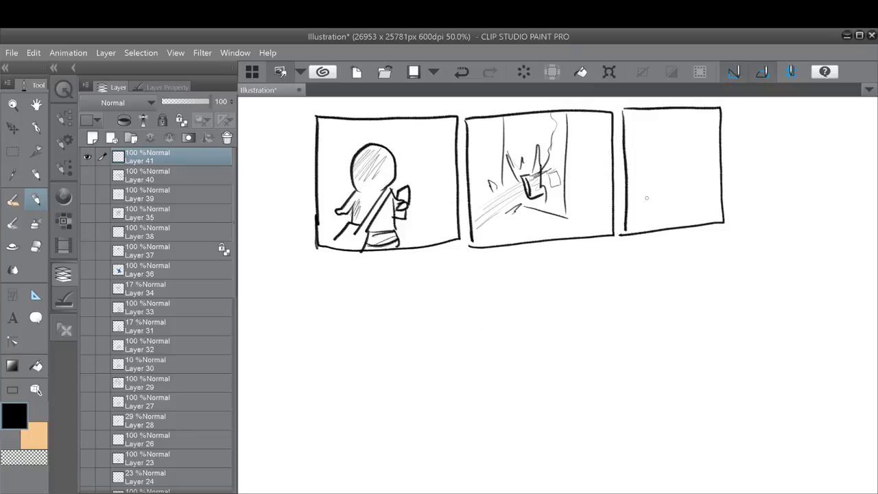
{"action": "left_click_drag", "start_coordinate": [686, 183], "coordinate": [627, 227]}
{"action": "left_click_drag", "start_coordinate": [671, 199], "coordinate": [638, 218]}
{"action": "mouse_move", "coordinate": [679, 177]}
{"action": "left_mouse_down"}
{"action": "mouse_move", "coordinate": [676, 194]}
{"action": "mouse_move", "coordinate": [684, 175]}
{"action": "mouse_move", "coordinate": [686, 182]}
{"action": "mouse_move", "coordinate": [707, 169]}
{"action": "mouse_move", "coordinate": [701, 188]}
{"action": "mouse_move", "coordinate": [684, 151]}
{"action": "mouse_move", "coordinate": [710, 165]}
{"action": "left_mouse_up"}
{"action": "mouse_move", "coordinate": [668, 137]}
{"action": "left_mouse_down"}
{"action": "mouse_move", "coordinate": [679, 153]}
{"action": "mouse_move", "coordinate": [675, 140]}
{"action": "mouse_move", "coordinate": [671, 162]}
{"action": "left_mouse_up"}
{"action": "mouse_move", "coordinate": [691, 126]}
{"action": "left_mouse_down"}
{"action": "mouse_move", "coordinate": [693, 142]}
{"action": "mouse_move", "coordinate": [689, 118]}
{"action": "left_mouse_up"}
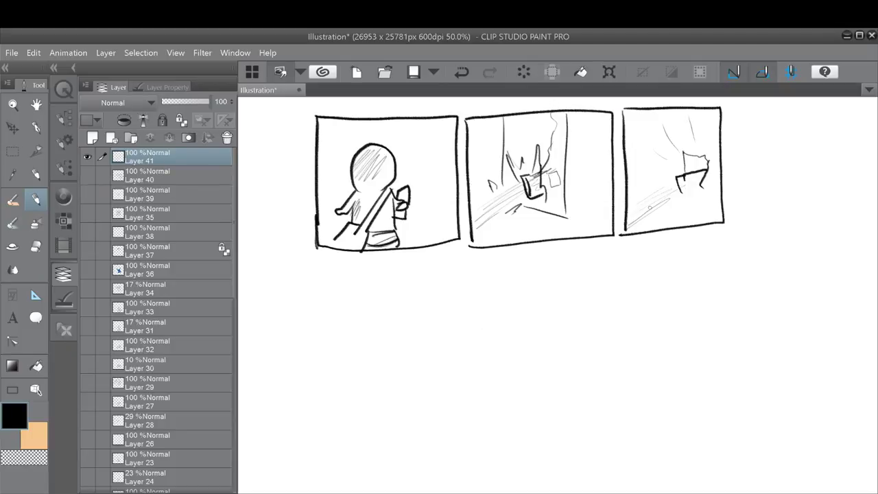
{"action": "key", "text": "ctrl+z"}
{"action": "key", "text": "ctrl+z"}
{"action": "key", "text": "ctrl+z"}
{"action": "key", "text": "ctrl+z"}
{"action": "key", "text": "ctrl+z"}
{"action": "key", "text": "ctrl+z"}
{"action": "key", "text": "ctrl+z"}
{"action": "key", "text": "ctrl+z"}
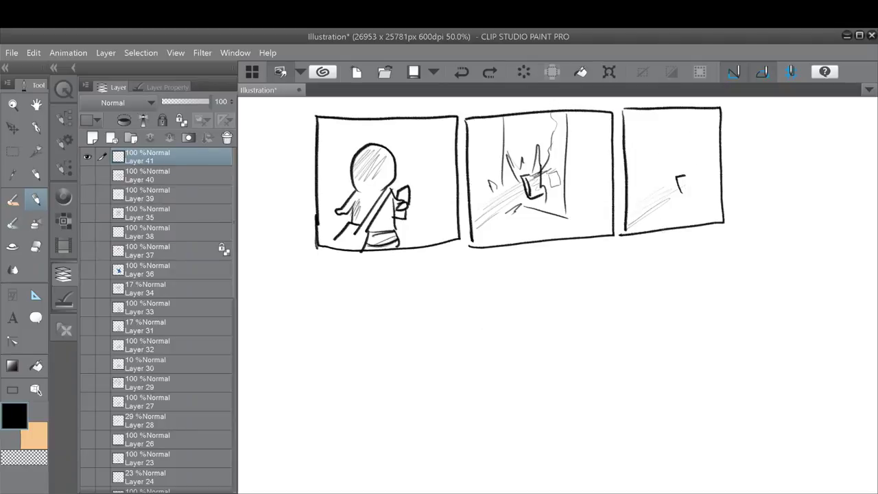
{"action": "key", "text": "ctrl+z"}
- Sketch a block striking a frowning round-headed figure in the third panel, adding impact lines, a bent arm with spread fingers and a torso
{"action": "mouse_move", "coordinate": [659, 147]}
{"action": "left_mouse_down"}
{"action": "mouse_move", "coordinate": [651, 143]}
{"action": "mouse_move", "coordinate": [680, 159]}
{"action": "mouse_move", "coordinate": [667, 177]}
{"action": "mouse_move", "coordinate": [636, 160]}
{"action": "mouse_move", "coordinate": [643, 140]}
{"action": "mouse_move", "coordinate": [640, 156]}
{"action": "left_mouse_up"}
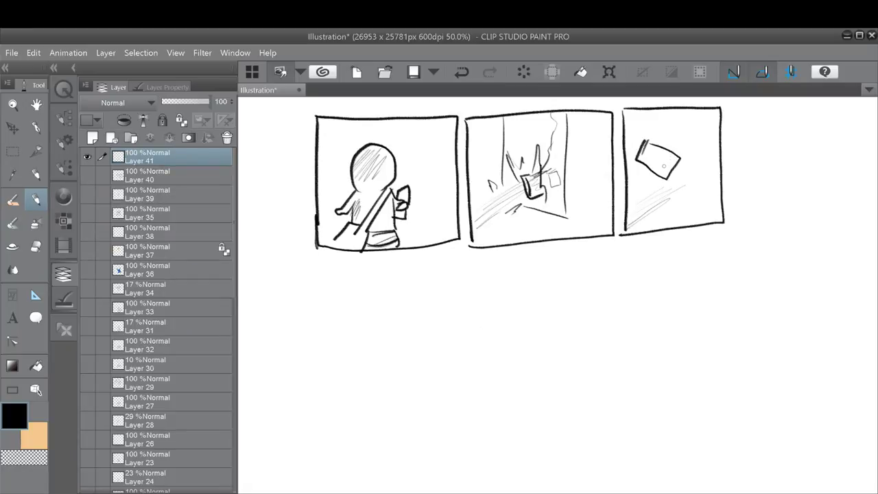
{"action": "mouse_move", "coordinate": [661, 148]}
{"action": "left_mouse_down"}
{"action": "mouse_move", "coordinate": [646, 160]}
{"action": "mouse_move", "coordinate": [664, 172]}
{"action": "mouse_move", "coordinate": [670, 152]}
{"action": "mouse_move", "coordinate": [682, 155]}
{"action": "mouse_move", "coordinate": [693, 175]}
{"action": "mouse_move", "coordinate": [675, 183]}
{"action": "left_mouse_up"}
{"action": "key", "text": "ctrl+z"}
{"action": "left_click_drag", "start_coordinate": [672, 146], "coordinate": [675, 154]}
{"action": "mouse_move", "coordinate": [672, 129]}
{"action": "left_mouse_down"}
{"action": "mouse_move", "coordinate": [700, 181]}
{"action": "mouse_move", "coordinate": [659, 177]}
{"action": "mouse_move", "coordinate": [702, 176]}
{"action": "mouse_move", "coordinate": [688, 180]}
{"action": "mouse_move", "coordinate": [690, 190]}
{"action": "mouse_move", "coordinate": [678, 183]}
{"action": "left_mouse_up"}
{"action": "mouse_move", "coordinate": [669, 180]}
{"action": "left_mouse_down"}
{"action": "mouse_move", "coordinate": [685, 192]}
{"action": "mouse_move", "coordinate": [636, 188]}
{"action": "mouse_move", "coordinate": [638, 210]}
{"action": "mouse_move", "coordinate": [662, 203]}
{"action": "mouse_move", "coordinate": [672, 211]}
{"action": "mouse_move", "coordinate": [655, 221]}
{"action": "mouse_move", "coordinate": [647, 214]}
{"action": "left_mouse_up"}
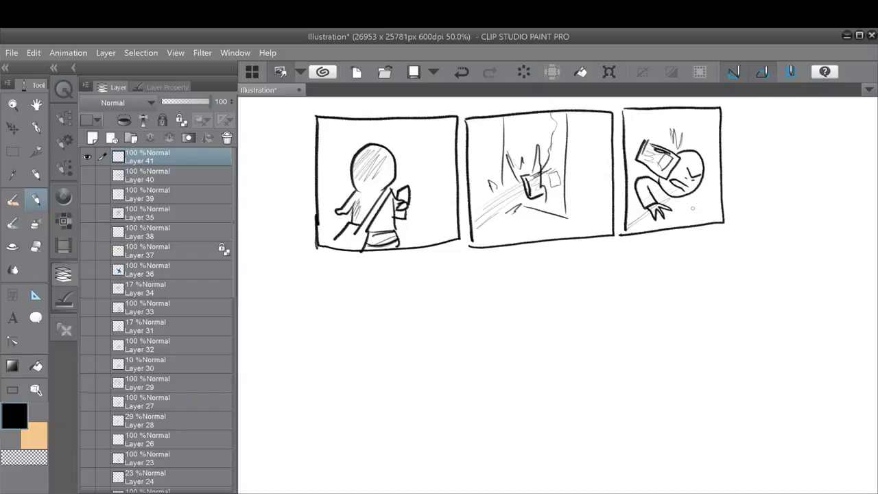
{"action": "left_click_drag", "start_coordinate": [688, 192], "coordinate": [707, 223]}
{"action": "left_click_drag", "start_coordinate": [649, 209], "coordinate": [639, 233]}
{"action": "left_click_drag", "start_coordinate": [686, 205], "coordinate": [694, 227]}
- Draw a fourth panel frame beneath the first panel to start a second row
{"action": "mouse_move", "coordinate": [318, 269]}
{"action": "left_mouse_down"}
{"action": "mouse_move", "coordinate": [321, 376]}
{"action": "mouse_move", "coordinate": [451, 260]}
{"action": "mouse_move", "coordinate": [455, 374]}
{"action": "left_mouse_up"}
{"action": "left_click_drag", "start_coordinate": [454, 372], "coordinate": [329, 380]}
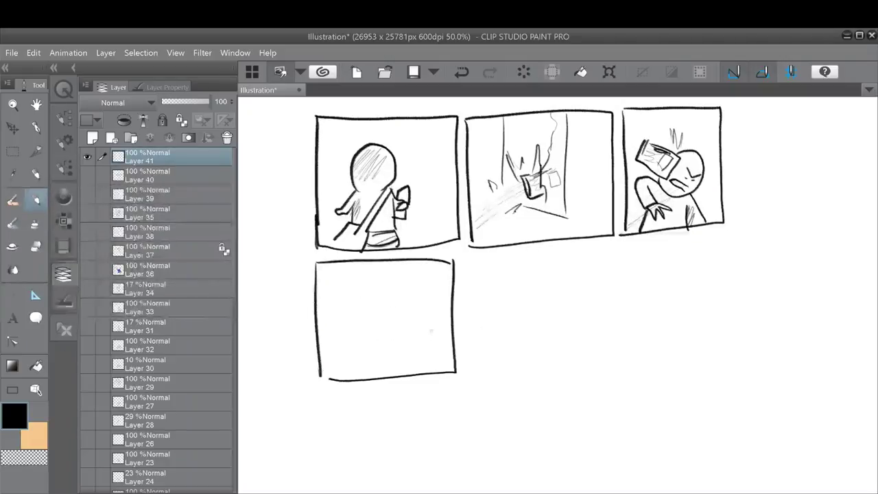
{"action": "left_click_drag", "start_coordinate": [416, 288], "coordinate": [389, 355]}
{"action": "mouse_move", "coordinate": [354, 303]}
{"action": "left_mouse_down"}
{"action": "mouse_move", "coordinate": [375, 303]}
{"action": "mouse_move", "coordinate": [378, 289]}
{"action": "mouse_move", "coordinate": [365, 321]}
{"action": "left_mouse_up"}
{"action": "key", "text": "ctrl+z"}
{"action": "key", "text": "ctrl+z"}
{"action": "key", "text": "ctrl+z"}
{"action": "key", "text": "ctrl+z"}
{"action": "key", "text": "ctrl+z"}
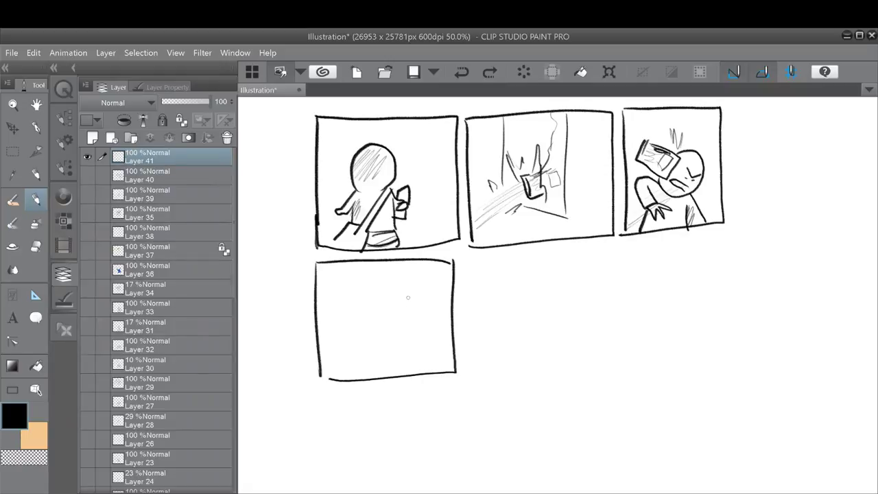
- Redraw the bottom and right edges of the fourth panel so the frame closes
{"action": "left_click_drag", "start_coordinate": [319, 377], "coordinate": [450, 364]}
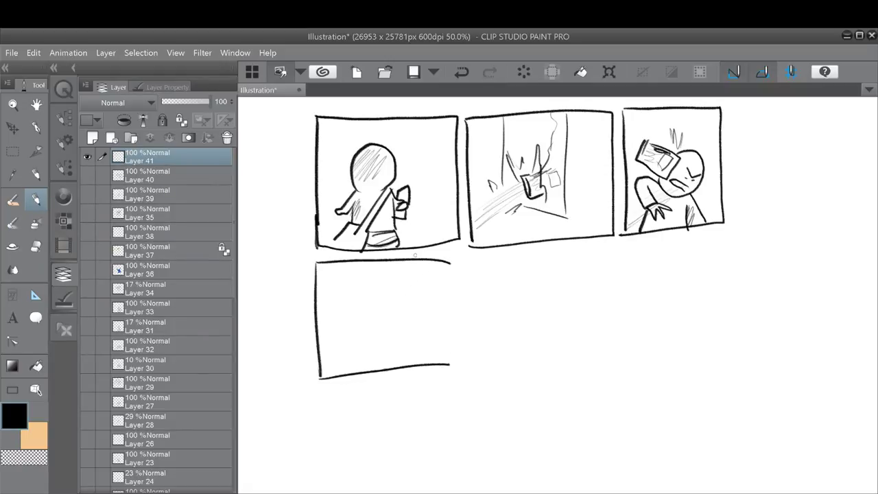
{"action": "key", "text": "ctrl+z"}
{"action": "left_click_drag", "start_coordinate": [320, 377], "coordinate": [451, 380]}
{"action": "left_click_drag", "start_coordinate": [450, 261], "coordinate": [451, 380]}
- Sketch a tilted flowerpot with small flowers, a shaded shape above it and sloping ground lines in the fourth panel
{"action": "mouse_move", "coordinate": [358, 317]}
{"action": "left_mouse_down"}
{"action": "mouse_move", "coordinate": [396, 279]}
{"action": "mouse_move", "coordinate": [409, 288]}
{"action": "mouse_move", "coordinate": [416, 265]}
{"action": "mouse_move", "coordinate": [406, 284]}
{"action": "left_mouse_up"}
{"action": "mouse_move", "coordinate": [398, 253]}
{"action": "left_mouse_down"}
{"action": "mouse_move", "coordinate": [386, 280]}
{"action": "mouse_move", "coordinate": [400, 277]}
{"action": "left_mouse_up"}
{"action": "mouse_move", "coordinate": [396, 316]}
{"action": "left_mouse_down"}
{"action": "mouse_move", "coordinate": [410, 328]}
{"action": "mouse_move", "coordinate": [416, 299]}
{"action": "mouse_move", "coordinate": [412, 328]}
{"action": "mouse_move", "coordinate": [402, 318]}
{"action": "mouse_move", "coordinate": [409, 321]}
{"action": "left_mouse_up"}
{"action": "mouse_move", "coordinate": [402, 288]}
{"action": "left_mouse_down"}
{"action": "mouse_move", "coordinate": [430, 310]}
{"action": "mouse_move", "coordinate": [421, 321]}
{"action": "mouse_move", "coordinate": [423, 284]}
{"action": "left_mouse_up"}
{"action": "left_click_drag", "start_coordinate": [419, 297], "coordinate": [431, 295]}
{"action": "left_click_drag", "start_coordinate": [409, 334], "coordinate": [439, 347]}
{"action": "left_click_drag", "start_coordinate": [370, 331], "coordinate": [435, 374]}
{"action": "mouse_move", "coordinate": [366, 332]}
{"action": "left_mouse_down"}
{"action": "mouse_move", "coordinate": [366, 345]}
{"action": "mouse_move", "coordinate": [412, 382]}
{"action": "mouse_move", "coordinate": [410, 371]}
{"action": "mouse_move", "coordinate": [425, 376]}
{"action": "left_mouse_up"}
{"action": "left_click_drag", "start_coordinate": [369, 351], "coordinate": [372, 374]}
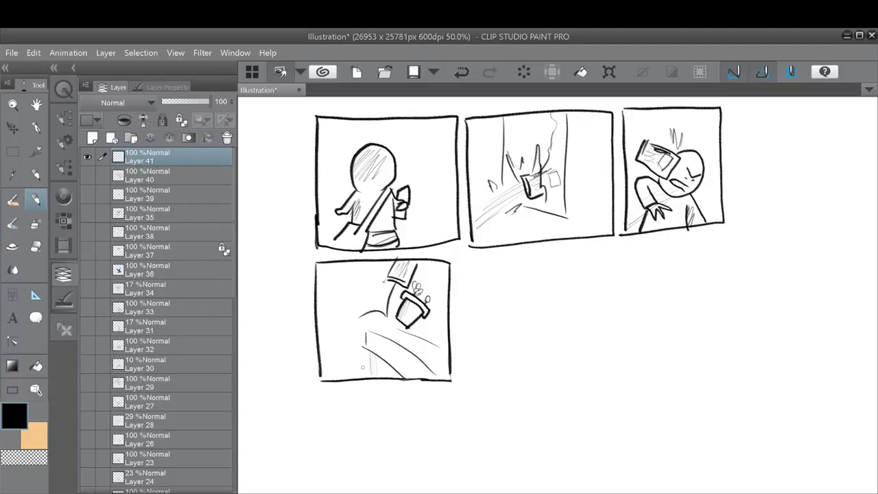
- Draw a fifth panel frame and sketch a round-headed figure inside, shouting with a wide mouth and one arm stretched forward
{"action": "left_click_drag", "start_coordinate": [464, 259], "coordinate": [464, 369]}
{"action": "mouse_move", "coordinate": [464, 259]}
{"action": "left_mouse_down"}
{"action": "mouse_move", "coordinate": [609, 253]}
{"action": "mouse_move", "coordinate": [606, 371]}
{"action": "left_mouse_up"}
{"action": "mouse_move", "coordinate": [463, 358]}
{"action": "left_mouse_down"}
{"action": "mouse_move", "coordinate": [466, 384]}
{"action": "mouse_move", "coordinate": [604, 386]}
{"action": "mouse_move", "coordinate": [610, 356]}
{"action": "left_mouse_up"}
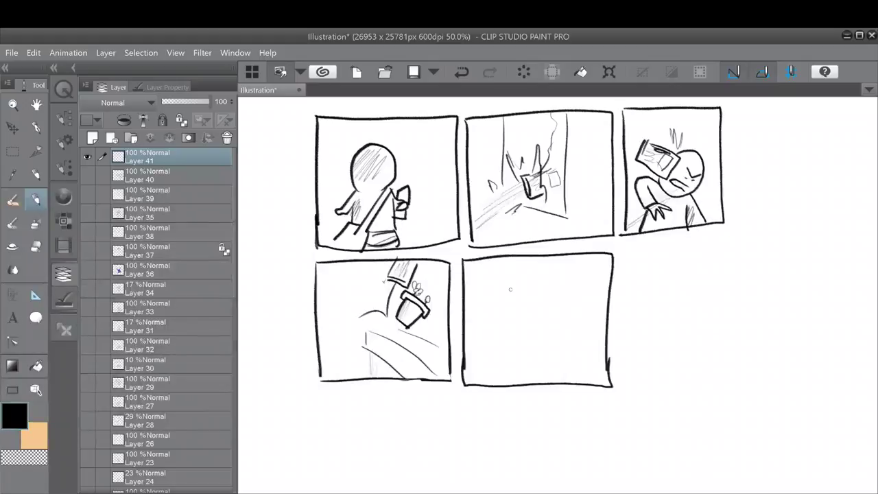
{"action": "mouse_move", "coordinate": [541, 274]}
{"action": "left_mouse_down"}
{"action": "mouse_move", "coordinate": [527, 323]}
{"action": "mouse_move", "coordinate": [519, 307]}
{"action": "left_mouse_up"}
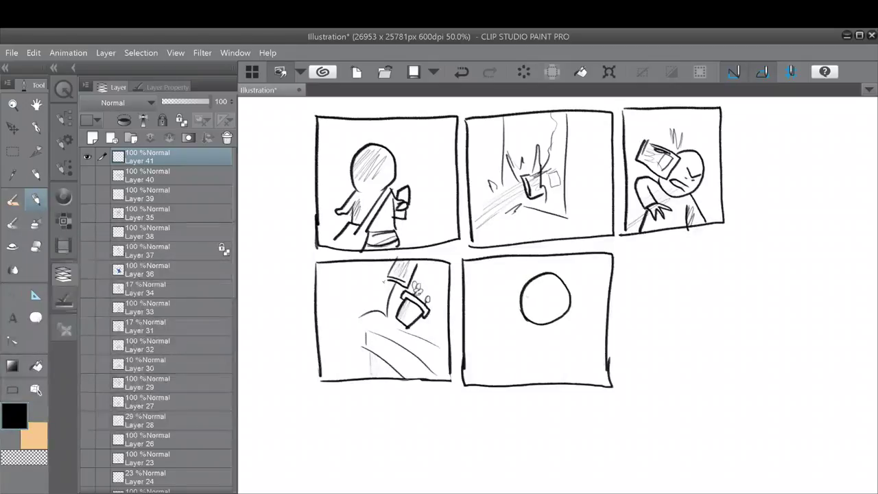
{"action": "mouse_move", "coordinate": [523, 309]}
{"action": "left_mouse_down"}
{"action": "mouse_move", "coordinate": [557, 297]}
{"action": "mouse_move", "coordinate": [562, 313]}
{"action": "mouse_move", "coordinate": [538, 315]}
{"action": "mouse_move", "coordinate": [551, 298]}
{"action": "left_mouse_up"}
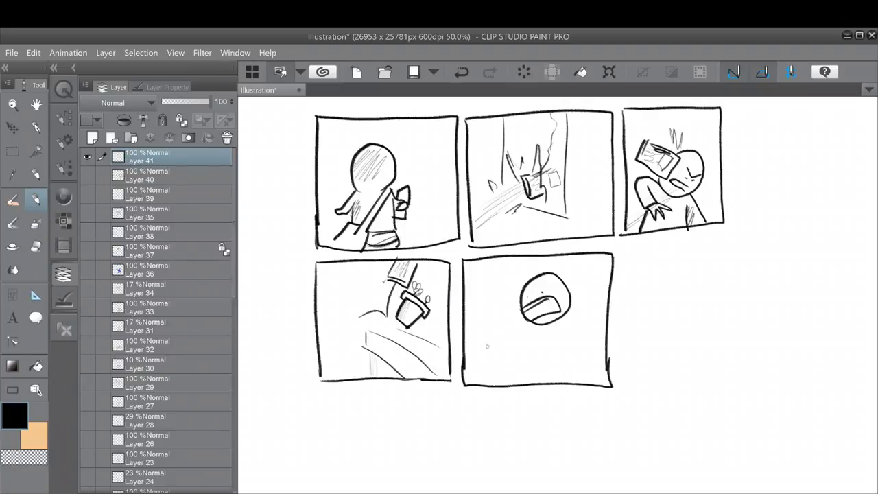
{"action": "mouse_move", "coordinate": [470, 344]}
{"action": "left_mouse_down"}
{"action": "mouse_move", "coordinate": [490, 333]}
{"action": "mouse_move", "coordinate": [490, 347]}
{"action": "mouse_move", "coordinate": [479, 333]}
{"action": "mouse_move", "coordinate": [541, 320]}
{"action": "left_mouse_up"}
{"action": "mouse_move", "coordinate": [492, 346]}
{"action": "left_mouse_down"}
{"action": "mouse_move", "coordinate": [528, 355]}
{"action": "mouse_move", "coordinate": [542, 342]}
{"action": "mouse_move", "coordinate": [549, 376]}
{"action": "left_mouse_up"}
{"action": "mouse_move", "coordinate": [567, 302]}
{"action": "left_mouse_down"}
{"action": "mouse_move", "coordinate": [574, 312]}
{"action": "mouse_move", "coordinate": [560, 371]}
{"action": "mouse_move", "coordinate": [583, 356]}
{"action": "left_mouse_up"}
- Letter "WHY I OUTA" above the shouting figure in the fifth panel
{"action": "left_click_drag", "start_coordinate": [468, 273], "coordinate": [490, 279]}
{"action": "mouse_move", "coordinate": [490, 290]}
{"action": "left_mouse_down"}
{"action": "mouse_move", "coordinate": [500, 278]}
{"action": "mouse_move", "coordinate": [507, 292]}
{"action": "left_mouse_up"}
{"action": "left_click_drag", "start_coordinate": [531, 262], "coordinate": [529, 277]}
{"action": "mouse_move", "coordinate": [523, 261]}
{"action": "left_mouse_down"}
{"action": "mouse_move", "coordinate": [542, 259]}
{"action": "mouse_move", "coordinate": [543, 273]}
{"action": "mouse_move", "coordinate": [587, 260]}
{"action": "left_mouse_up"}
{"action": "mouse_move", "coordinate": [578, 263]}
{"action": "left_mouse_down"}
{"action": "mouse_move", "coordinate": [577, 279]}
{"action": "mouse_move", "coordinate": [595, 277]}
{"action": "left_mouse_up"}
- Draw a sixth panel frame ending the second row and sketch a face with dark round sunglasses in it
{"action": "mouse_move", "coordinate": [586, 272]}
{"action": "left_mouse_down"}
{"action": "mouse_move", "coordinate": [594, 272]}
{"action": "mouse_move", "coordinate": [621, 357]}
{"action": "left_mouse_up"}
{"action": "left_click_drag", "start_coordinate": [621, 295], "coordinate": [617, 381]}
{"action": "mouse_move", "coordinate": [617, 252]}
{"action": "left_mouse_down"}
{"action": "mouse_move", "coordinate": [727, 236]}
{"action": "mouse_move", "coordinate": [721, 374]}
{"action": "mouse_move", "coordinate": [616, 384]}
{"action": "left_mouse_up"}
{"action": "mouse_move", "coordinate": [641, 288]}
{"action": "left_mouse_down"}
{"action": "mouse_move", "coordinate": [639, 307]}
{"action": "mouse_move", "coordinate": [639, 293]}
{"action": "mouse_move", "coordinate": [643, 303]}
{"action": "mouse_move", "coordinate": [658, 284]}
{"action": "mouse_move", "coordinate": [668, 304]}
{"action": "mouse_move", "coordinate": [679, 272]}
{"action": "mouse_move", "coordinate": [666, 295]}
{"action": "mouse_move", "coordinate": [671, 271]}
{"action": "mouse_move", "coordinate": [681, 277]}
{"action": "mouse_move", "coordinate": [669, 273]}
{"action": "mouse_move", "coordinate": [680, 269]}
{"action": "mouse_move", "coordinate": [688, 328]}
{"action": "mouse_move", "coordinate": [651, 334]}
{"action": "left_mouse_up"}
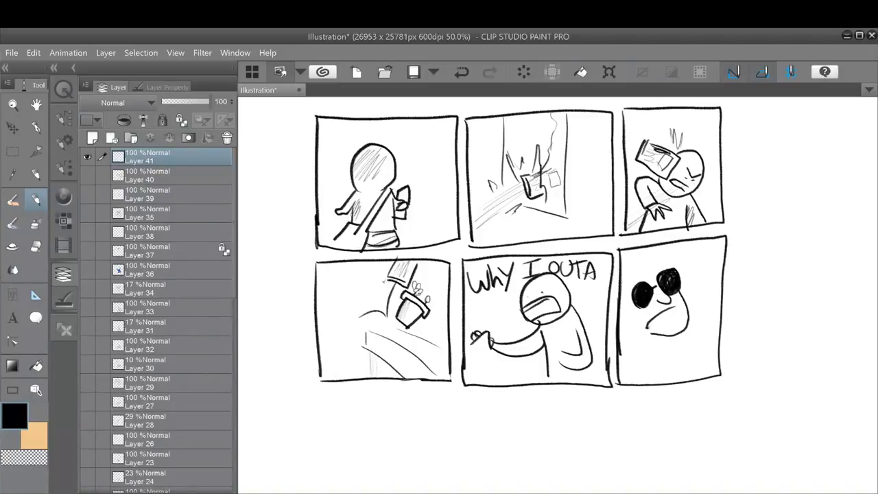
- Undo the sunglasses face's chin lines and redraw it as a large round head with a shaded top, nose and slanted mouth
{"action": "key", "text": "ctrl+z"}
{"action": "key", "text": "ctrl+z"}
{"action": "key", "text": "ctrl+z"}
{"action": "key", "text": "ctrl+z"}
{"action": "key", "text": "ctrl+z"}
{"action": "key", "text": "ctrl+z"}
{"action": "key", "text": "ctrl+z"}
{"action": "key", "text": "ctrl+z"}
{"action": "mouse_move", "coordinate": [658, 281]}
{"action": "left_mouse_down"}
{"action": "mouse_move", "coordinate": [680, 287]}
{"action": "mouse_move", "coordinate": [677, 266]}
{"action": "mouse_move", "coordinate": [684, 279]}
{"action": "mouse_move", "coordinate": [673, 264]}
{"action": "mouse_move", "coordinate": [693, 287]}
{"action": "mouse_move", "coordinate": [690, 327]}
{"action": "mouse_move", "coordinate": [664, 339]}
{"action": "mouse_move", "coordinate": [623, 310]}
{"action": "left_mouse_up"}
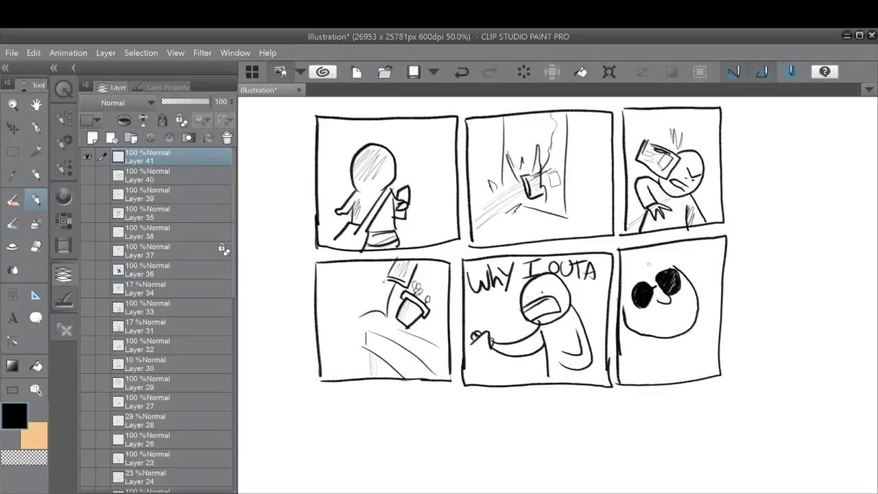
{"action": "left_click_drag", "start_coordinate": [625, 261], "coordinate": [669, 243]}
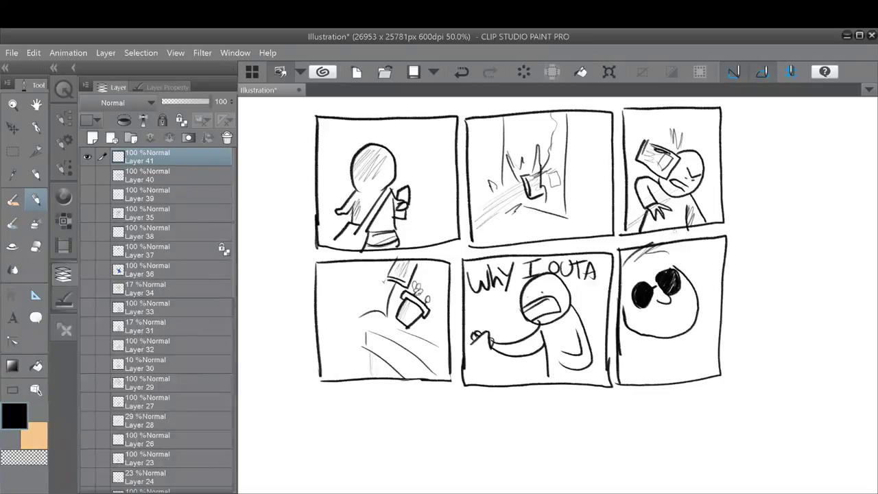
{"action": "left_click_drag", "start_coordinate": [658, 303], "coordinate": [680, 317]}
{"action": "mouse_move", "coordinate": [660, 316]}
{"action": "left_mouse_down"}
{"action": "mouse_move", "coordinate": [649, 332]}
{"action": "mouse_move", "coordinate": [672, 309]}
{"action": "left_mouse_up"}
- Letter "SORRY SIR" above the sunglasses face and "I'M Blind..." below it
{"action": "mouse_move", "coordinate": [685, 246]}
{"action": "left_mouse_down"}
{"action": "mouse_move", "coordinate": [676, 258]}
{"action": "mouse_move", "coordinate": [699, 242]}
{"action": "left_mouse_up"}
{"action": "mouse_move", "coordinate": [698, 243]}
{"action": "left_mouse_down"}
{"action": "mouse_move", "coordinate": [708, 255]}
{"action": "mouse_move", "coordinate": [709, 243]}
{"action": "left_mouse_up"}
{"action": "mouse_move", "coordinate": [710, 243]}
{"action": "left_mouse_down"}
{"action": "mouse_move", "coordinate": [719, 255]}
{"action": "mouse_move", "coordinate": [690, 270]}
{"action": "mouse_move", "coordinate": [713, 269]}
{"action": "left_mouse_up"}
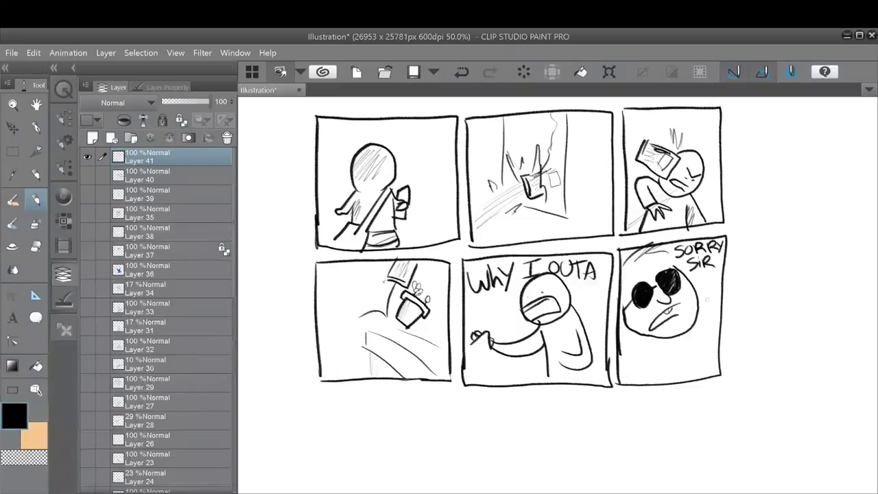
{"action": "mouse_move", "coordinate": [627, 345]}
{"action": "left_mouse_down"}
{"action": "mouse_move", "coordinate": [630, 355]}
{"action": "mouse_move", "coordinate": [641, 346]}
{"action": "mouse_move", "coordinate": [686, 353]}
{"action": "left_mouse_up"}
{"action": "left_click_drag", "start_coordinate": [689, 346], "coordinate": [693, 353]}
{"action": "left_click_drag", "start_coordinate": [697, 347], "coordinate": [709, 352]}
{"action": "left_click_drag", "start_coordinate": [714, 336], "coordinate": [713, 353]}
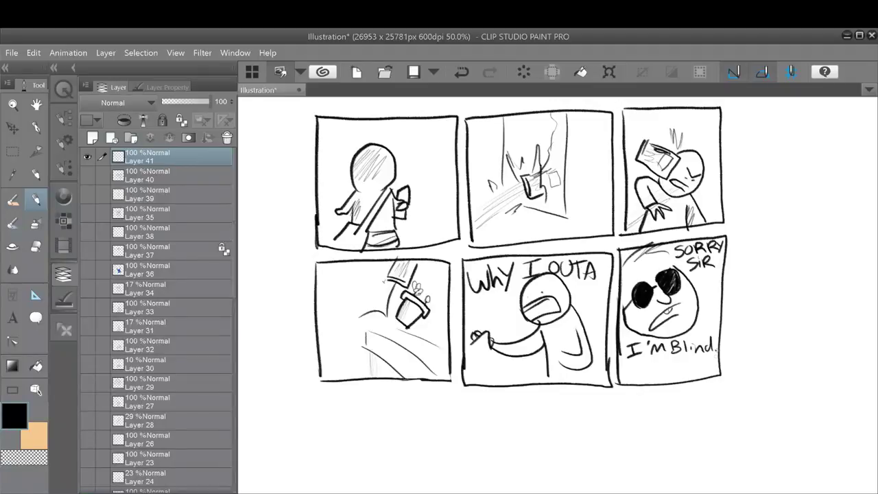
{"action": "left_click", "coordinate": [721, 350]}
{"action": "left_click", "coordinate": [726, 350]}
- Draw a wide seventh panel frame beneath the second row
{"action": "left_click_drag", "start_coordinate": [728, 327], "coordinate": [714, 236]}
{"action": "mouse_move", "coordinate": [311, 307]}
{"action": "left_mouse_down"}
{"action": "mouse_move", "coordinate": [306, 368]}
{"action": "mouse_move", "coordinate": [308, 306]}
{"action": "mouse_move", "coordinate": [512, 293]}
{"action": "left_mouse_up"}
{"action": "key", "text": "ctrl+z"}
{"action": "left_click_drag", "start_coordinate": [312, 308], "coordinate": [526, 299]}
{"action": "key", "text": "ctrl+z"}
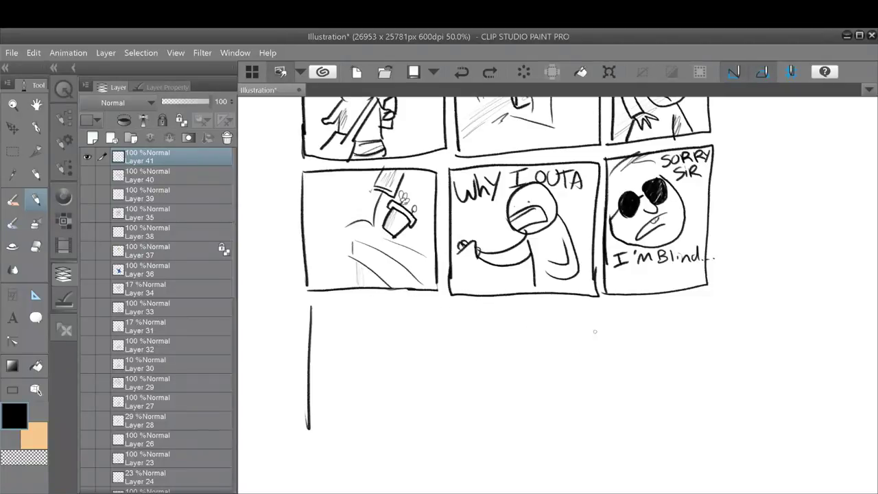
{"action": "mouse_move", "coordinate": [310, 307]}
{"action": "left_mouse_down"}
{"action": "mouse_move", "coordinate": [518, 300]}
{"action": "mouse_move", "coordinate": [513, 438]}
{"action": "left_mouse_up"}
{"action": "mouse_move", "coordinate": [309, 417]}
{"action": "left_mouse_down"}
{"action": "mouse_move", "coordinate": [307, 452]}
{"action": "mouse_move", "coordinate": [520, 442]}
{"action": "left_mouse_up"}
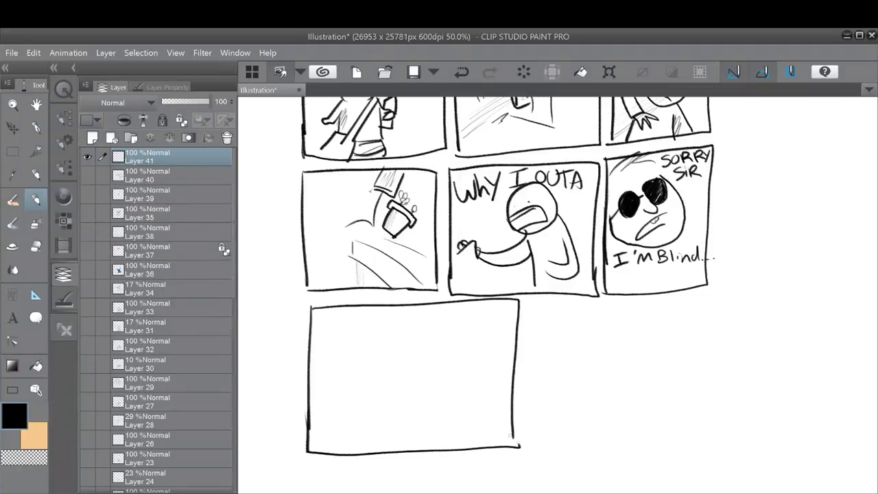
- Sketch the man in sunglasses in profile and a round-headed figure reaching an arm toward him in the seventh panel
{"action": "mouse_move", "coordinate": [334, 399]}
{"action": "left_mouse_down"}
{"action": "mouse_move", "coordinate": [364, 360]}
{"action": "mouse_move", "coordinate": [375, 379]}
{"action": "left_mouse_up"}
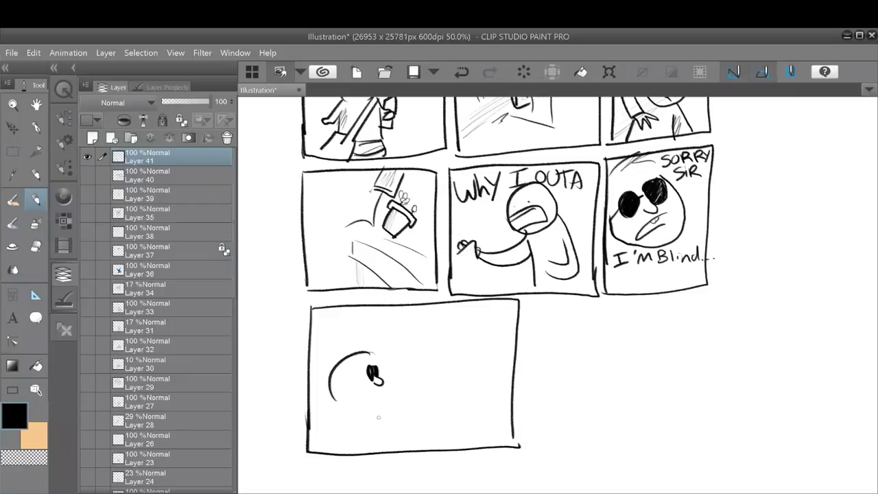
{"action": "mouse_move", "coordinate": [373, 408]}
{"action": "left_mouse_down"}
{"action": "mouse_move", "coordinate": [354, 410]}
{"action": "mouse_move", "coordinate": [364, 420]}
{"action": "mouse_move", "coordinate": [358, 431]}
{"action": "mouse_move", "coordinate": [382, 427]}
{"action": "mouse_move", "coordinate": [380, 409]}
{"action": "mouse_move", "coordinate": [446, 391]}
{"action": "mouse_move", "coordinate": [457, 379]}
{"action": "left_mouse_up"}
{"action": "mouse_move", "coordinate": [381, 426]}
{"action": "left_mouse_down"}
{"action": "mouse_move", "coordinate": [453, 409]}
{"action": "mouse_move", "coordinate": [464, 396]}
{"action": "mouse_move", "coordinate": [418, 351]}
{"action": "mouse_move", "coordinate": [463, 338]}
{"action": "mouse_move", "coordinate": [436, 368]}
{"action": "left_mouse_up"}
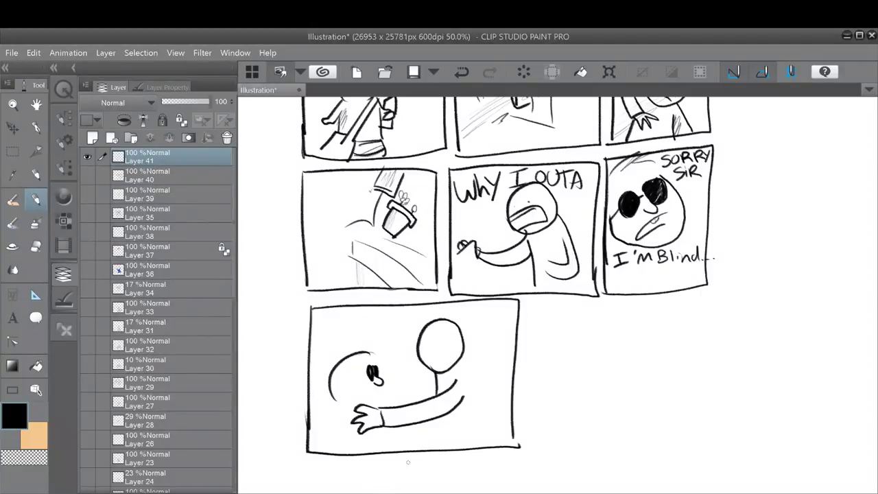
{"action": "left_click_drag", "start_coordinate": [354, 402], "coordinate": [379, 394]}
{"action": "key", "text": "ctrl+z"}
{"action": "mouse_move", "coordinate": [355, 396]}
{"action": "left_mouse_down"}
{"action": "mouse_move", "coordinate": [365, 393]}
{"action": "mouse_move", "coordinate": [383, 409]}
{"action": "left_mouse_up"}
{"action": "mouse_move", "coordinate": [362, 352]}
{"action": "left_mouse_down"}
{"action": "mouse_move", "coordinate": [373, 366]}
{"action": "mouse_move", "coordinate": [373, 355]}
{"action": "left_mouse_up"}
- Letter "NO... I'M SORRY..." across the top of the seventh panel and give the reaching figure a downturned mouth
{"action": "left_click_drag", "start_coordinate": [318, 324], "coordinate": [328, 313]}
{"action": "mouse_move", "coordinate": [333, 314]}
{"action": "left_mouse_down"}
{"action": "mouse_move", "coordinate": [330, 322]}
{"action": "mouse_move", "coordinate": [335, 314]}
{"action": "mouse_move", "coordinate": [367, 321]}
{"action": "left_mouse_up"}
{"action": "mouse_move", "coordinate": [363, 311]}
{"action": "left_mouse_down"}
{"action": "mouse_move", "coordinate": [411, 321]}
{"action": "mouse_move", "coordinate": [417, 308]}
{"action": "mouse_move", "coordinate": [425, 320]}
{"action": "left_mouse_up"}
{"action": "left_click_drag", "start_coordinate": [424, 308], "coordinate": [432, 320]}
{"action": "mouse_move", "coordinate": [434, 308]}
{"action": "left_mouse_down"}
{"action": "mouse_move", "coordinate": [435, 318]}
{"action": "mouse_move", "coordinate": [447, 312]}
{"action": "left_mouse_up"}
{"action": "left_click_drag", "start_coordinate": [452, 305], "coordinate": [444, 319]}
{"action": "left_click", "coordinate": [462, 314]}
{"action": "left_click", "coordinate": [470, 313]}
{"action": "left_click_drag", "start_coordinate": [419, 354], "coordinate": [450, 356]}
{"action": "left_click_drag", "start_coordinate": [426, 360], "coordinate": [446, 358]}
- Letter "THANK YOU for" as the second line of dialogue in the seventh panel
{"action": "left_click_drag", "start_coordinate": [316, 329], "coordinate": [328, 337]}
{"action": "mouse_move", "coordinate": [333, 326]}
{"action": "left_mouse_down"}
{"action": "mouse_move", "coordinate": [332, 336]}
{"action": "mouse_move", "coordinate": [345, 327]}
{"action": "mouse_move", "coordinate": [346, 335]}
{"action": "left_mouse_up"}
{"action": "left_click_drag", "start_coordinate": [351, 324], "coordinate": [352, 330]}
{"action": "mouse_move", "coordinate": [353, 330]}
{"action": "left_mouse_down"}
{"action": "mouse_move", "coordinate": [369, 335]}
{"action": "mouse_move", "coordinate": [390, 323]}
{"action": "mouse_move", "coordinate": [396, 333]}
{"action": "left_mouse_up"}
{"action": "left_click_drag", "start_coordinate": [406, 328], "coordinate": [408, 331]}
{"action": "left_click_drag", "start_coordinate": [411, 327], "coordinate": [418, 325]}
{"action": "left_click_drag", "start_coordinate": [319, 343], "coordinate": [325, 352]}
{"action": "mouse_move", "coordinate": [330, 341]}
{"action": "left_mouse_down"}
{"action": "mouse_move", "coordinate": [325, 359]}
{"action": "mouse_move", "coordinate": [364, 334]}
{"action": "mouse_move", "coordinate": [357, 345]}
{"action": "mouse_move", "coordinate": [388, 339]}
{"action": "mouse_move", "coordinate": [393, 347]}
{"action": "left_mouse_up"}
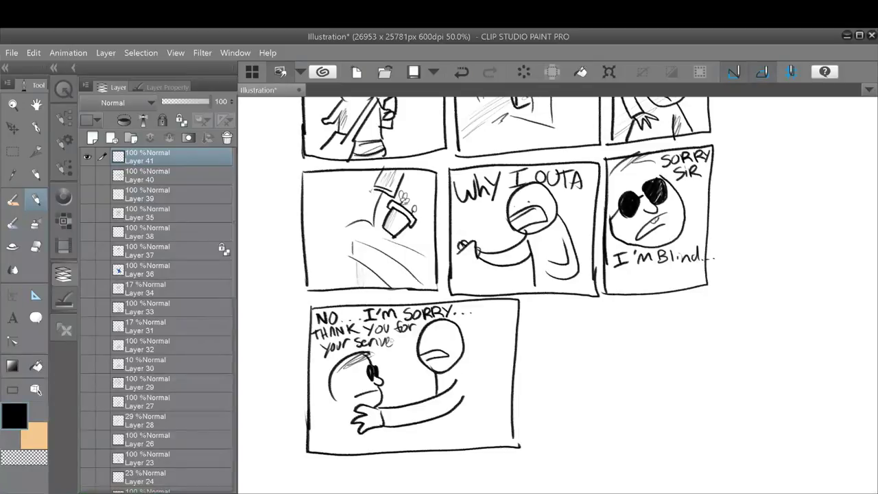
{"action": "key", "text": "ctrl+z"}
{"action": "key", "text": "ctrl+z"}
{"action": "left_click_drag", "start_coordinate": [372, 341], "coordinate": [378, 345]}
{"action": "key", "text": "ctrl+z"}
{"action": "key", "text": "ctrl+z"}
{"action": "key", "text": "ctrl+z"}
{"action": "key", "text": "ctrl+z"}
{"action": "key", "text": "ctrl+z"}
{"action": "key", "text": "ctrl+z"}
{"action": "key", "text": "ctrl+z"}
{"action": "key", "text": "ctrl+z"}
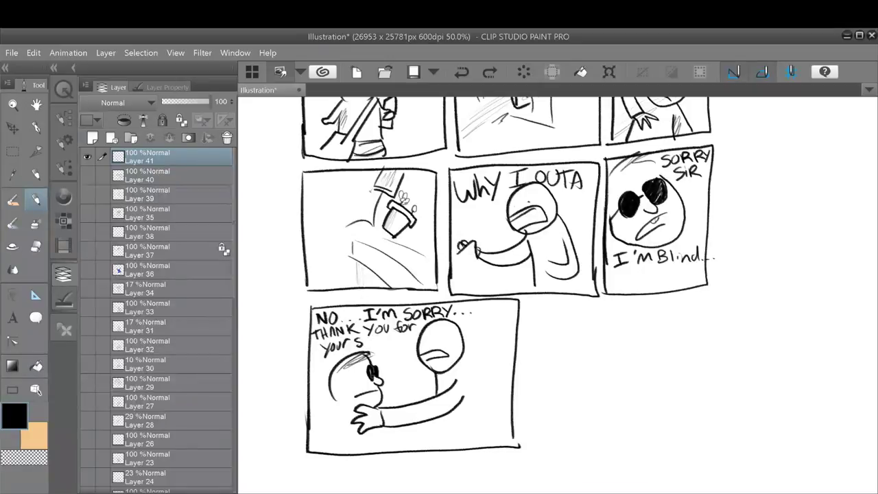
- Letter "all you do..." as the third line of dialogue in the seventh panel
{"action": "left_click_drag", "start_coordinate": [407, 335], "coordinate": [420, 326]}
{"action": "mouse_move", "coordinate": [334, 346]}
{"action": "left_mouse_down"}
{"action": "mouse_move", "coordinate": [333, 353]}
{"action": "mouse_move", "coordinate": [351, 353]}
{"action": "left_mouse_up"}
{"action": "left_click_drag", "start_coordinate": [361, 342], "coordinate": [386, 348]}
- Add the reaching figure's torso lines and the sunglasses man's ear and glasses arm in the seventh panel
{"action": "mouse_move", "coordinate": [393, 333]}
{"action": "left_mouse_down"}
{"action": "mouse_move", "coordinate": [391, 349]}
{"action": "mouse_move", "coordinate": [428, 342]}
{"action": "mouse_move", "coordinate": [478, 376]}
{"action": "mouse_move", "coordinate": [486, 419]}
{"action": "mouse_move", "coordinate": [451, 436]}
{"action": "left_mouse_up"}
{"action": "left_click_drag", "start_coordinate": [346, 384], "coordinate": [345, 398]}
{"action": "left_click_drag", "start_coordinate": [343, 386], "coordinate": [359, 371]}
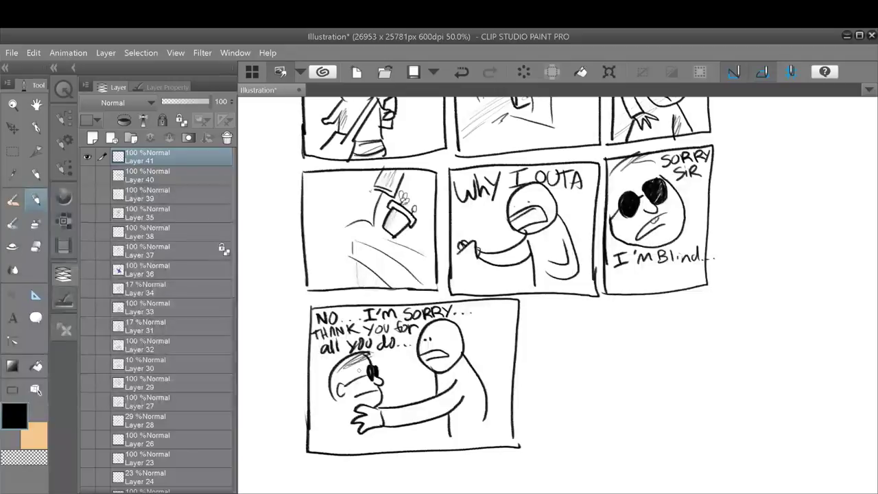
- Frame the eighth panel and sketch the sunglasses man's tall head with round shaded lenses inside it
{"action": "mouse_move", "coordinate": [528, 302]}
{"action": "left_mouse_down"}
{"action": "mouse_move", "coordinate": [531, 444]}
{"action": "mouse_move", "coordinate": [594, 304]}
{"action": "mouse_move", "coordinate": [700, 302]}
{"action": "mouse_move", "coordinate": [705, 432]}
{"action": "left_mouse_up"}
{"action": "left_click_drag", "start_coordinate": [529, 447], "coordinate": [718, 432]}
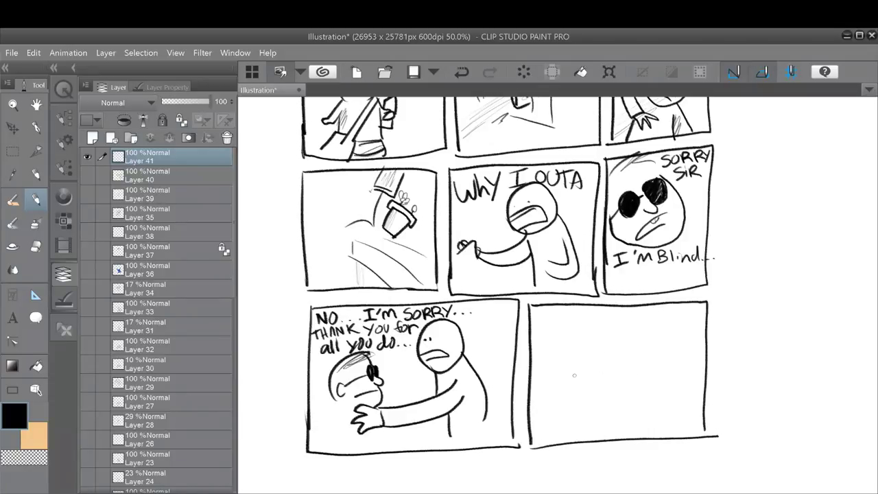
{"action": "mouse_move", "coordinate": [589, 390]}
{"action": "left_mouse_down"}
{"action": "mouse_move", "coordinate": [604, 372]}
{"action": "mouse_move", "coordinate": [587, 377]}
{"action": "mouse_move", "coordinate": [597, 369]}
{"action": "mouse_move", "coordinate": [645, 366]}
{"action": "mouse_move", "coordinate": [622, 393]}
{"action": "mouse_move", "coordinate": [638, 364]}
{"action": "mouse_move", "coordinate": [648, 373]}
{"action": "mouse_move", "coordinate": [619, 376]}
{"action": "mouse_move", "coordinate": [630, 357]}
{"action": "left_mouse_up"}
{"action": "mouse_move", "coordinate": [593, 325]}
{"action": "left_mouse_down"}
{"action": "mouse_move", "coordinate": [637, 317]}
{"action": "mouse_move", "coordinate": [628, 317]}
{"action": "mouse_move", "coordinate": [652, 376]}
{"action": "left_mouse_up"}
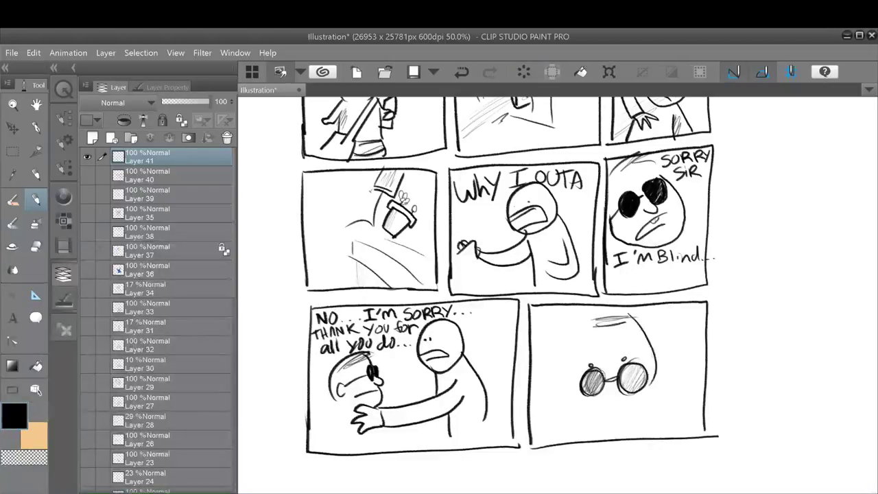
{"action": "mouse_move", "coordinate": [593, 317]}
{"action": "left_mouse_down"}
{"action": "mouse_move", "coordinate": [555, 387]}
{"action": "mouse_move", "coordinate": [561, 400]}
{"action": "mouse_move", "coordinate": [613, 395]}
{"action": "mouse_move", "coordinate": [617, 383]}
{"action": "mouse_move", "coordinate": [649, 396]}
{"action": "mouse_move", "coordinate": [581, 396]}
{"action": "mouse_move", "coordinate": [623, 395]}
{"action": "left_mouse_up"}
- Letter "SUCKER" beneath the grinning face in the eighth panel and finish the head's ear
{"action": "left_click_drag", "start_coordinate": [571, 425], "coordinate": [558, 441]}
{"action": "mouse_move", "coordinate": [579, 426]}
{"action": "left_mouse_down"}
{"action": "mouse_move", "coordinate": [588, 438]}
{"action": "mouse_move", "coordinate": [593, 426]}
{"action": "left_mouse_up"}
{"action": "left_click_drag", "start_coordinate": [604, 426], "coordinate": [607, 439]}
{"action": "mouse_move", "coordinate": [613, 421]}
{"action": "left_mouse_down"}
{"action": "mouse_move", "coordinate": [612, 437]}
{"action": "mouse_move", "coordinate": [626, 439]}
{"action": "left_mouse_up"}
{"action": "mouse_move", "coordinate": [630, 421]}
{"action": "left_mouse_down"}
{"action": "mouse_move", "coordinate": [629, 439]}
{"action": "mouse_move", "coordinate": [643, 420]}
{"action": "left_mouse_up"}
{"action": "left_click_drag", "start_coordinate": [628, 429], "coordinate": [647, 436]}
{"action": "mouse_move", "coordinate": [649, 419]}
{"action": "left_mouse_down"}
{"action": "mouse_move", "coordinate": [650, 434]}
{"action": "mouse_move", "coordinate": [671, 436]}
{"action": "left_mouse_up"}
{"action": "mouse_move", "coordinate": [650, 376]}
{"action": "left_mouse_down"}
{"action": "mouse_move", "coordinate": [652, 399]}
{"action": "mouse_move", "coordinate": [661, 388]}
{"action": "left_mouse_up"}
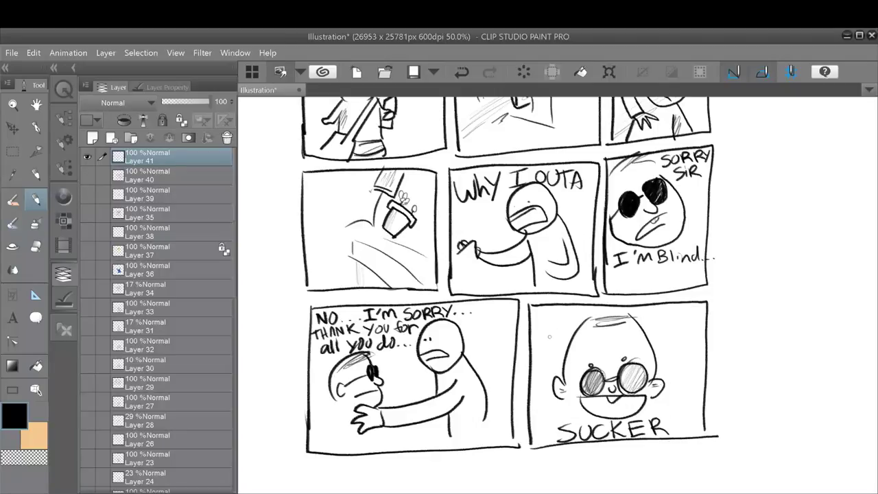
- Add a tiny waving figure behind the man in the eighth panel and darken the hair on his crown
{"action": "left_click_drag", "start_coordinate": [575, 323], "coordinate": [565, 382]}
{"action": "left_click_drag", "start_coordinate": [544, 328], "coordinate": [533, 377]}
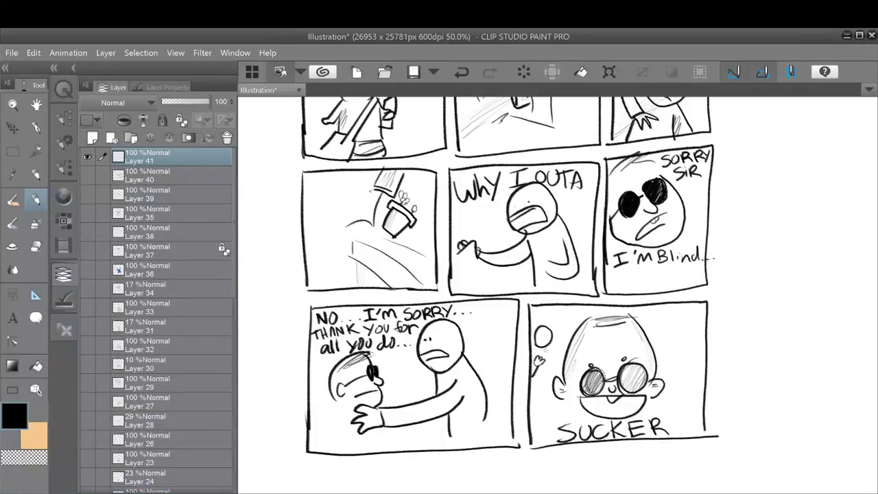
{"action": "left_click_drag", "start_coordinate": [551, 347], "coordinate": [552, 376]}
{"action": "mouse_move", "coordinate": [538, 336]}
{"action": "left_mouse_down"}
{"action": "mouse_move", "coordinate": [551, 336]}
{"action": "mouse_move", "coordinate": [558, 376]}
{"action": "left_mouse_up"}
{"action": "left_click_drag", "start_coordinate": [587, 318], "coordinate": [642, 312]}
{"action": "scroll", "coordinate": [507, 275], "scroll_direction": "down", "scroll_amount": 3}
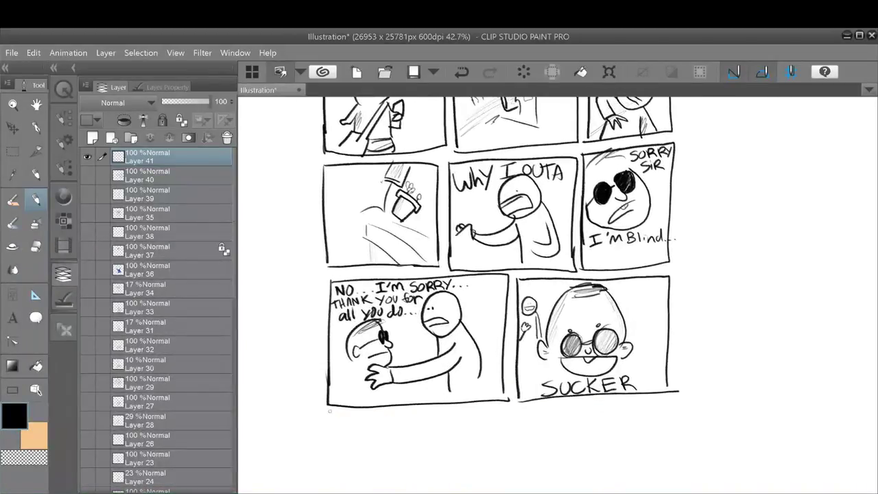
{"action": "mouse_move", "coordinate": [335, 412]}
{"action": "left_mouse_down"}
{"action": "mouse_move", "coordinate": [347, 424]}
{"action": "mouse_move", "coordinate": [373, 413]}
{"action": "mouse_move", "coordinate": [389, 425]}
{"action": "left_mouse_up"}
{"action": "key", "text": "ctrl+z"}
{"action": "key", "text": "ctrl+z"}
{"action": "key", "text": "ctrl+z"}
{"action": "key", "text": "ctrl+z"}
{"action": "key", "text": "ctrl+z"}
{"action": "key", "text": "ctrl+z"}
{"action": "scroll", "coordinate": [386, 437], "scroll_direction": "up", "scroll_amount": 3}
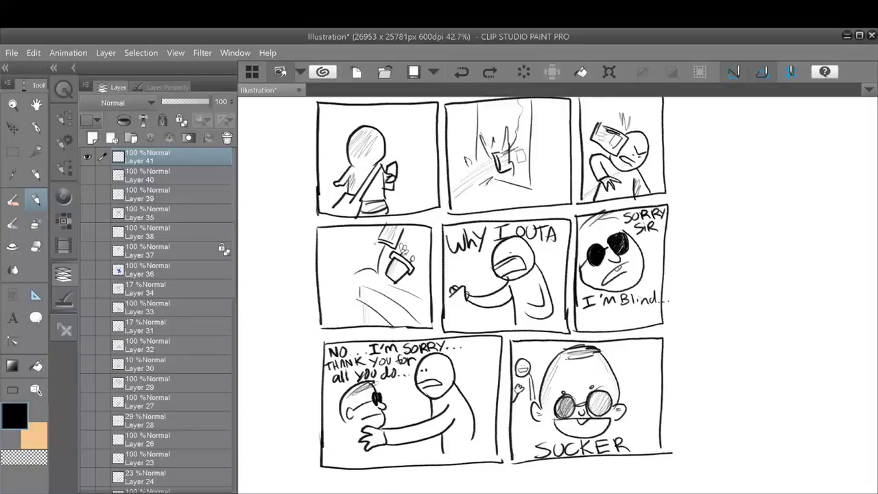
{"action": "scroll", "coordinate": [489, 292], "scroll_direction": "up", "scroll_amount": 1}
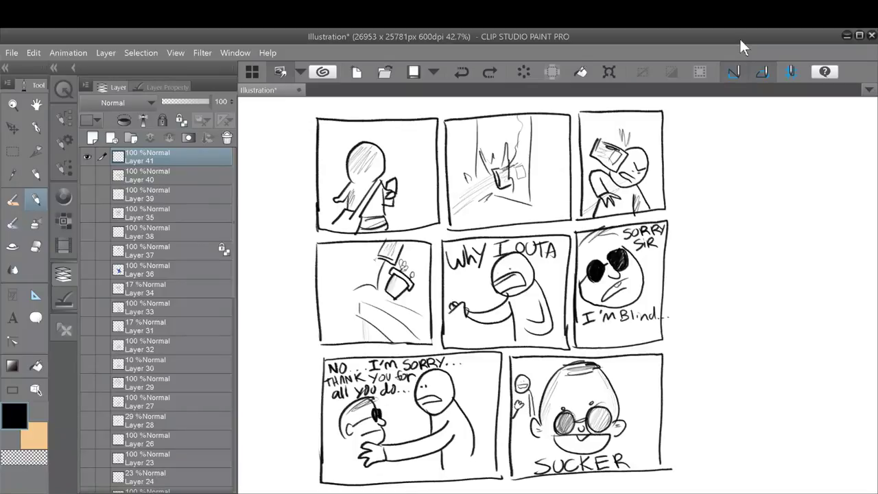
- Hide the comic page layer, add a new layer and outline a large egg-shaped head on it
{"action": "left_click", "coordinate": [85, 159]}
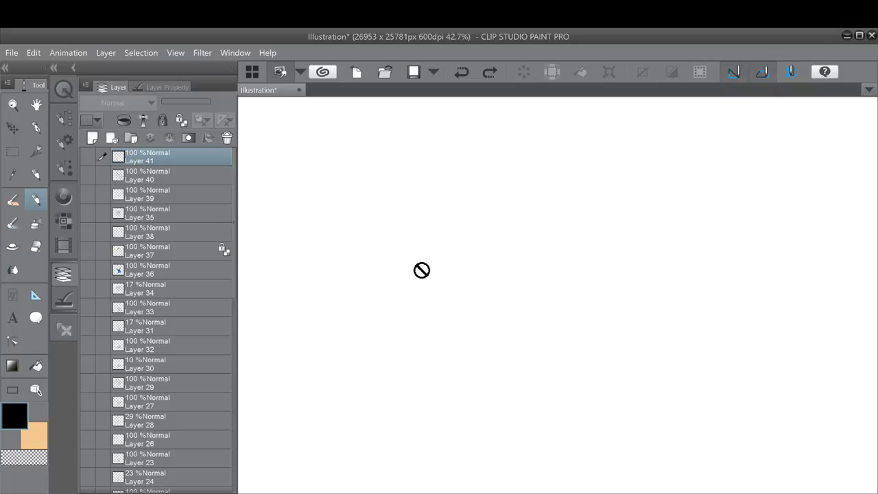
{"action": "left_click", "coordinate": [91, 138]}
{"action": "mouse_move", "coordinate": [447, 333]}
{"action": "left_mouse_down"}
{"action": "mouse_move", "coordinate": [441, 230]}
{"action": "mouse_move", "coordinate": [456, 343]}
{"action": "left_mouse_up"}
{"action": "left_click_drag", "start_coordinate": [435, 232], "coordinate": [443, 268]}
{"action": "mouse_move", "coordinate": [446, 221]}
{"action": "left_mouse_down"}
{"action": "mouse_move", "coordinate": [501, 241]}
{"action": "mouse_move", "coordinate": [505, 359]}
{"action": "left_mouse_up"}
{"action": "mouse_move", "coordinate": [445, 321]}
{"action": "left_mouse_down"}
{"action": "mouse_move", "coordinate": [475, 359]}
{"action": "mouse_move", "coordinate": [513, 351]}
{"action": "left_mouse_up"}
{"action": "left_click_drag", "start_coordinate": [447, 347], "coordinate": [511, 353]}
- Give the egg-shaped head an open mouth and uneven eyes with small pupils, and draw a bent arm holding its side
{"action": "mouse_move", "coordinate": [515, 290]}
{"action": "left_mouse_down"}
{"action": "mouse_move", "coordinate": [461, 310]}
{"action": "mouse_move", "coordinate": [507, 324]}
{"action": "mouse_move", "coordinate": [513, 286]}
{"action": "left_mouse_up"}
{"action": "mouse_move", "coordinate": [458, 240]}
{"action": "left_mouse_down"}
{"action": "mouse_move", "coordinate": [447, 257]}
{"action": "mouse_move", "coordinate": [458, 240]}
{"action": "left_mouse_up"}
{"action": "left_click_drag", "start_coordinate": [499, 261], "coordinate": [488, 259]}
{"action": "left_click", "coordinate": [465, 252]}
{"action": "left_click", "coordinate": [482, 250]}
{"action": "left_click_drag", "start_coordinate": [476, 302], "coordinate": [505, 295]}
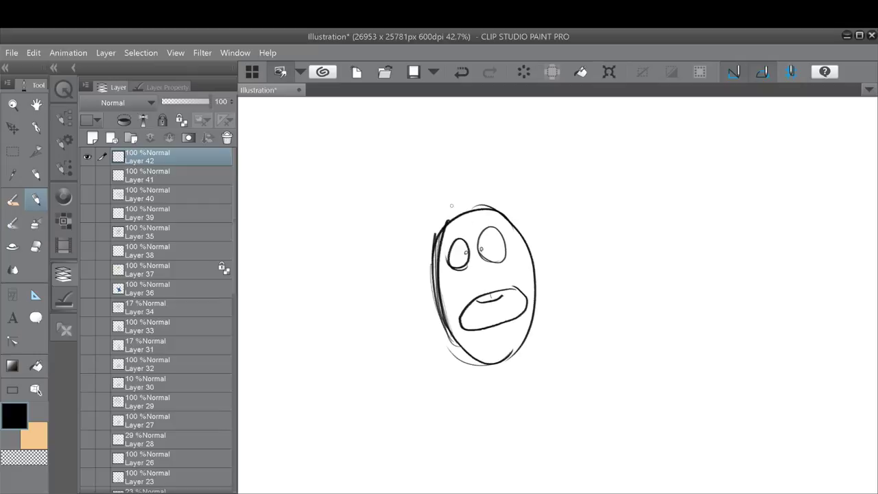
{"action": "mouse_move", "coordinate": [424, 292]}
{"action": "left_mouse_down"}
{"action": "mouse_move", "coordinate": [453, 215]}
{"action": "mouse_move", "coordinate": [437, 307]}
{"action": "mouse_move", "coordinate": [343, 368]}
{"action": "mouse_move", "coordinate": [454, 417]}
{"action": "left_mouse_up"}
{"action": "mouse_move", "coordinate": [439, 306]}
{"action": "left_mouse_down"}
{"action": "mouse_move", "coordinate": [372, 372]}
{"action": "mouse_move", "coordinate": [447, 371]}
{"action": "left_mouse_up"}
{"action": "mouse_move", "coordinate": [529, 250]}
{"action": "left_mouse_down"}
{"action": "mouse_move", "coordinate": [502, 130]}
{"action": "mouse_move", "coordinate": [516, 124]}
{"action": "mouse_move", "coordinate": [588, 356]}
{"action": "left_mouse_up"}
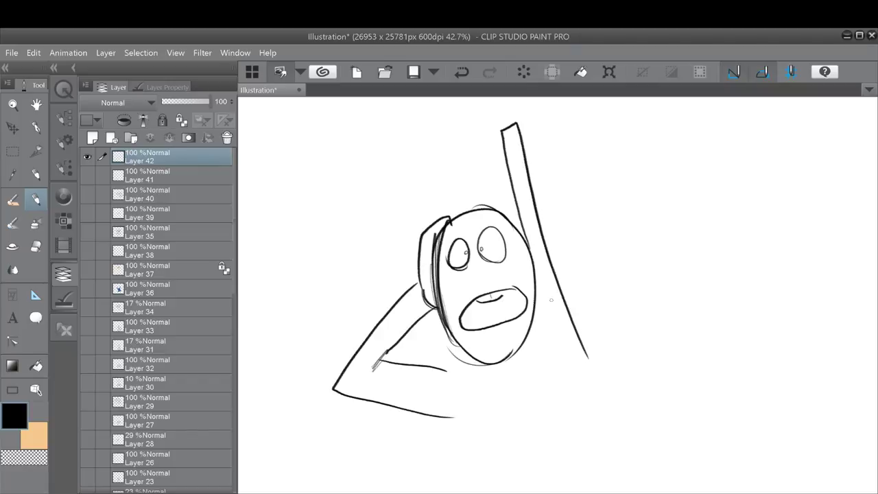
{"action": "left_click_drag", "start_coordinate": [446, 370], "coordinate": [486, 365]}
{"action": "mouse_move", "coordinate": [556, 333]}
{"action": "left_mouse_down"}
{"action": "mouse_move", "coordinate": [560, 322]}
{"action": "mouse_move", "coordinate": [572, 350]}
{"action": "left_mouse_up"}
{"action": "left_click_drag", "start_coordinate": [490, 398], "coordinate": [491, 397]}
{"action": "left_click_drag", "start_coordinate": [557, 369], "coordinate": [560, 373]}
{"action": "left_click_drag", "start_coordinate": [578, 332], "coordinate": [665, 367]}
{"action": "mouse_move", "coordinate": [451, 417]}
{"action": "left_mouse_down"}
{"action": "mouse_move", "coordinate": [602, 439]}
{"action": "mouse_move", "coordinate": [714, 410]}
{"action": "left_mouse_up"}
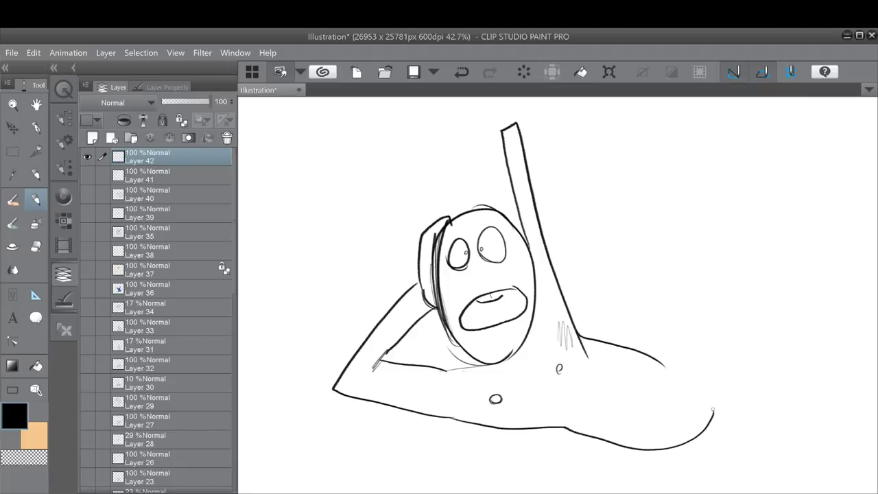
{"action": "mouse_move", "coordinate": [649, 352]}
{"action": "left_mouse_down"}
{"action": "mouse_move", "coordinate": [708, 365]}
{"action": "mouse_move", "coordinate": [727, 383]}
{"action": "left_mouse_up"}
{"action": "key", "text": "ctrl+z"}
{"action": "key", "text": "ctrl+z"}
{"action": "key", "text": "ctrl+z"}
{"action": "key", "text": "ctrl+z"}
{"action": "key", "text": "ctrl+z"}
{"action": "key", "text": "ctrl+z"}
{"action": "key", "text": "ctrl+z"}
{"action": "key", "text": "ctrl+z"}
{"action": "key", "text": "ctrl+z"}
{"action": "key", "text": "ctrl+z"}
{"action": "key", "text": "ctrl+z"}
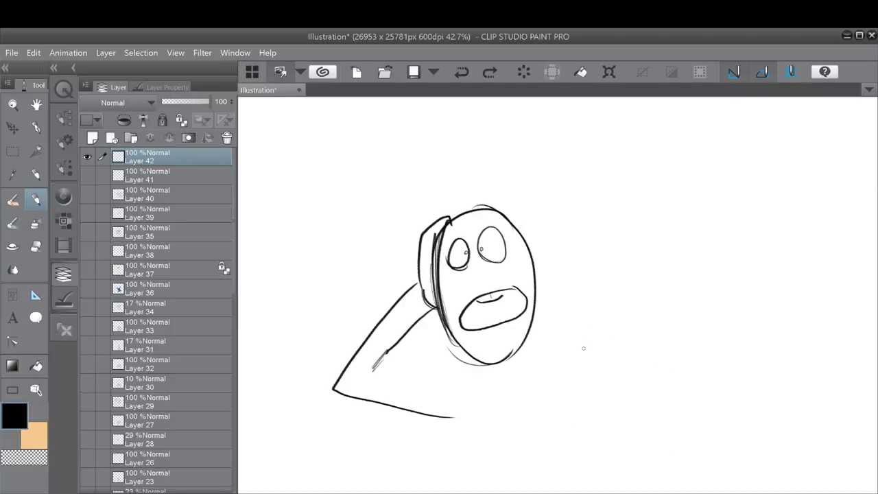
- Add a nose, curly moustache and tilted top hat to the head, and letter "BRB" beside it
{"action": "mouse_move", "coordinate": [467, 275]}
{"action": "left_mouse_down"}
{"action": "mouse_move", "coordinate": [471, 297]}
{"action": "mouse_move", "coordinate": [492, 270]}
{"action": "mouse_move", "coordinate": [508, 271]}
{"action": "left_mouse_up"}
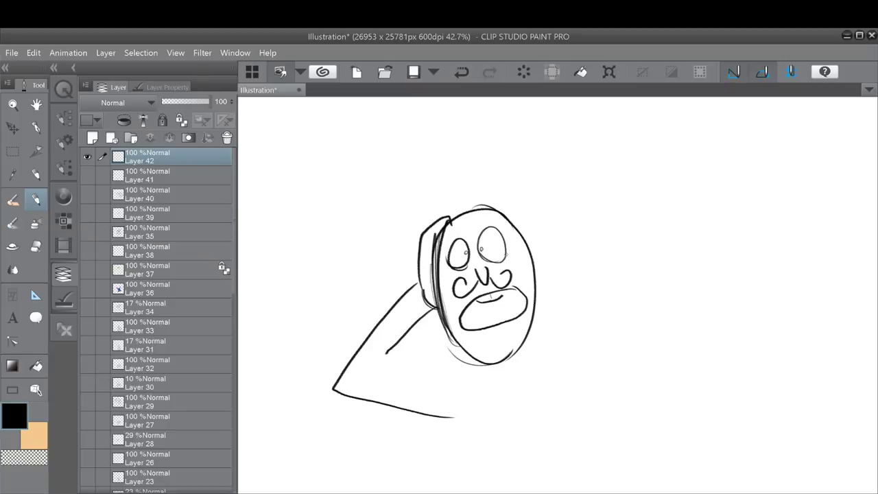
{"action": "mouse_move", "coordinate": [450, 202]}
{"action": "left_mouse_down"}
{"action": "mouse_move", "coordinate": [536, 232]}
{"action": "mouse_move", "coordinate": [498, 211]}
{"action": "mouse_move", "coordinate": [500, 130]}
{"action": "mouse_move", "coordinate": [506, 218]}
{"action": "left_mouse_up"}
{"action": "left_click_drag", "start_coordinate": [476, 193], "coordinate": [515, 200]}
{"action": "mouse_move", "coordinate": [553, 234]}
{"action": "left_mouse_down"}
{"action": "mouse_move", "coordinate": [557, 261]}
{"action": "mouse_move", "coordinate": [601, 234]}
{"action": "mouse_move", "coordinate": [615, 248]}
{"action": "left_mouse_up"}
{"action": "left_click_drag", "start_coordinate": [621, 203], "coordinate": [621, 243]}
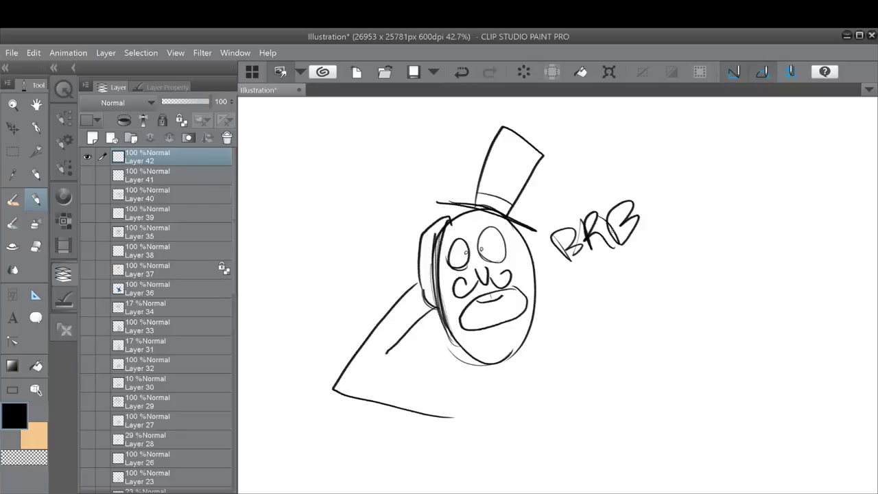
- Sketch a small skull face with uneven eyes, nostrils and a shaded narrow jaw below the "BRB" lettering
{"action": "mouse_move", "coordinate": [606, 348]}
{"action": "left_mouse_down"}
{"action": "mouse_move", "coordinate": [609, 368]}
{"action": "mouse_move", "coordinate": [624, 376]}
{"action": "mouse_move", "coordinate": [621, 365]}
{"action": "mouse_move", "coordinate": [652, 360]}
{"action": "mouse_move", "coordinate": [648, 375]}
{"action": "mouse_move", "coordinate": [641, 360]}
{"action": "mouse_move", "coordinate": [621, 393]}
{"action": "left_mouse_up"}
{"action": "left_click_drag", "start_coordinate": [624, 381], "coordinate": [628, 394]}
{"action": "mouse_move", "coordinate": [630, 383]}
{"action": "left_mouse_down"}
{"action": "mouse_move", "coordinate": [634, 406]}
{"action": "mouse_move", "coordinate": [656, 412]}
{"action": "left_mouse_up"}
{"action": "mouse_move", "coordinate": [644, 384]}
{"action": "left_mouse_down"}
{"action": "mouse_move", "coordinate": [656, 381]}
{"action": "mouse_move", "coordinate": [653, 397]}
{"action": "left_mouse_up"}
{"action": "left_click_drag", "start_coordinate": [655, 383], "coordinate": [656, 398]}
{"action": "mouse_move", "coordinate": [659, 383]}
{"action": "left_mouse_down"}
{"action": "mouse_move", "coordinate": [659, 395]}
{"action": "mouse_move", "coordinate": [641, 405]}
{"action": "mouse_move", "coordinate": [648, 405]}
{"action": "left_mouse_up"}
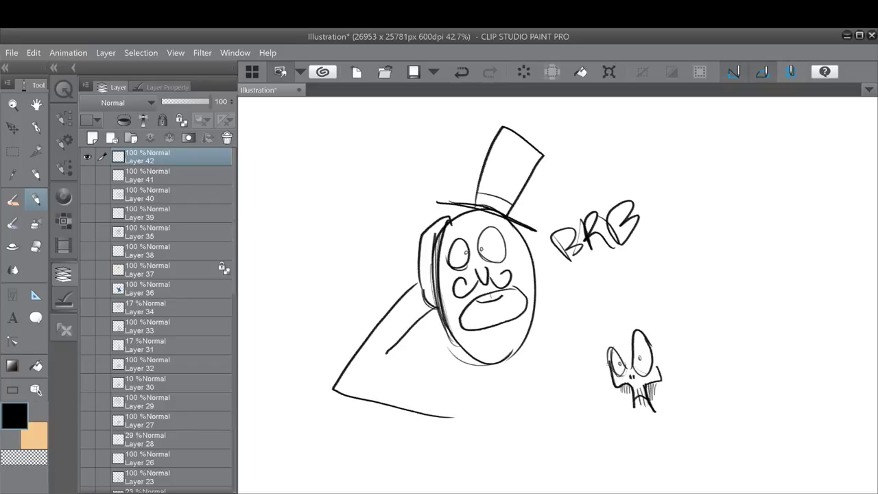
- Close the skull's cranium, add two curved horns and draw a faint arrow from "BRB" down to it
{"action": "mouse_move", "coordinate": [607, 345]}
{"action": "left_mouse_down"}
{"action": "mouse_move", "coordinate": [596, 301]}
{"action": "mouse_move", "coordinate": [606, 343]}
{"action": "mouse_move", "coordinate": [616, 326]}
{"action": "mouse_move", "coordinate": [649, 331]}
{"action": "left_mouse_up"}
{"action": "mouse_move", "coordinate": [606, 247]}
{"action": "left_mouse_down"}
{"action": "mouse_move", "coordinate": [630, 319]}
{"action": "mouse_move", "coordinate": [646, 295]}
{"action": "mouse_move", "coordinate": [660, 322]}
{"action": "mouse_move", "coordinate": [660, 375]}
{"action": "left_mouse_up"}
{"action": "left_click_drag", "start_coordinate": [624, 338], "coordinate": [628, 340]}
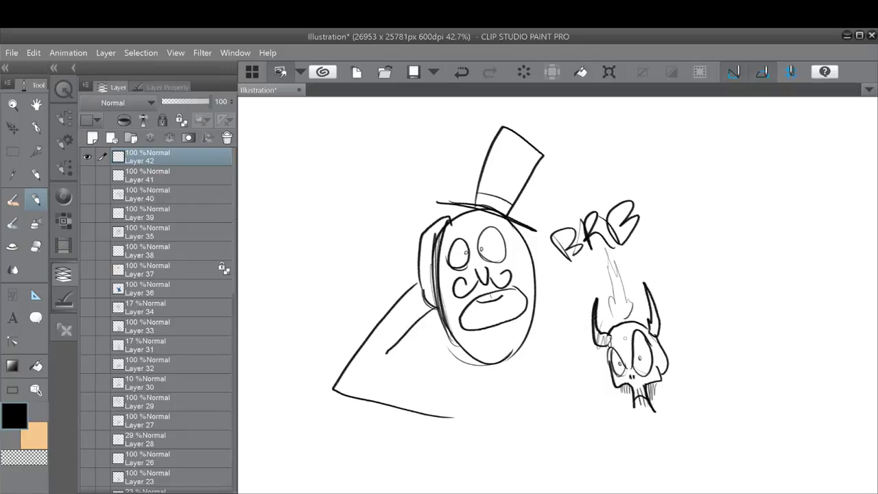
- Write "1257 Delay" on two lines above the "BRB" lettering
{"action": "left_click_drag", "start_coordinate": [642, 145], "coordinate": [641, 161]}
{"action": "left_click_drag", "start_coordinate": [647, 147], "coordinate": [663, 157]}
{"action": "left_click_drag", "start_coordinate": [676, 135], "coordinate": [667, 158]}
{"action": "mouse_move", "coordinate": [677, 135]}
{"action": "left_mouse_down"}
{"action": "mouse_move", "coordinate": [684, 157]}
{"action": "mouse_move", "coordinate": [698, 135]}
{"action": "left_mouse_up"}
{"action": "left_click_drag", "start_coordinate": [698, 135], "coordinate": [689, 155]}
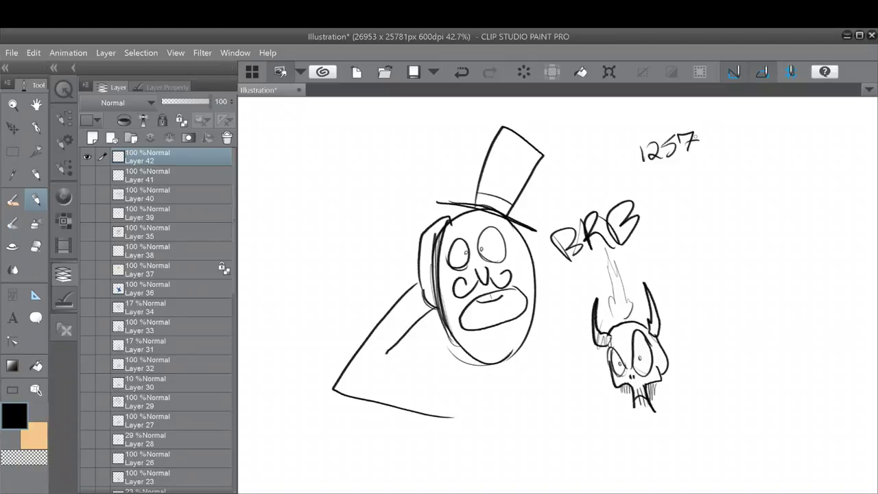
{"action": "mouse_move", "coordinate": [660, 170]}
{"action": "left_mouse_down"}
{"action": "mouse_move", "coordinate": [664, 182]}
{"action": "mouse_move", "coordinate": [683, 177]}
{"action": "left_mouse_up"}
{"action": "mouse_move", "coordinate": [689, 165]}
{"action": "left_mouse_down"}
{"action": "mouse_move", "coordinate": [689, 178]}
{"action": "mouse_move", "coordinate": [700, 180]}
{"action": "mouse_move", "coordinate": [693, 191]}
{"action": "left_mouse_up"}
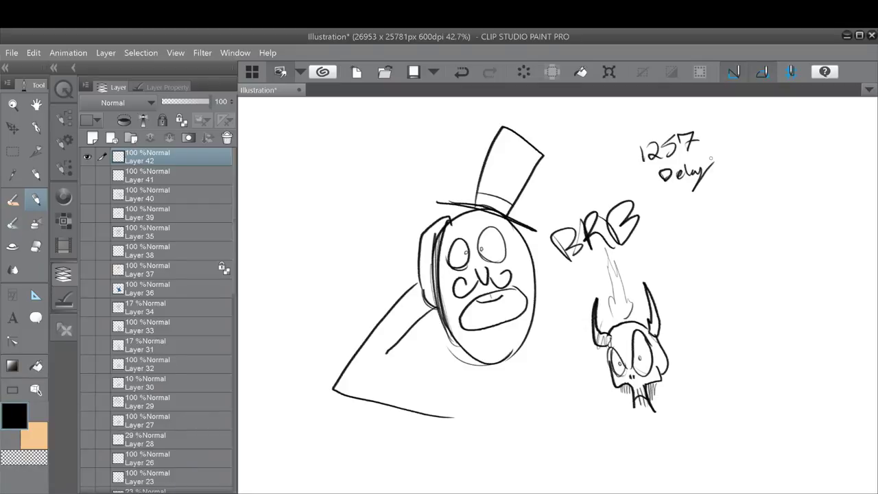
- Draw a long beard of dark vertical strokes in the empty area beside the top-hatted head
{"action": "left_click_drag", "start_coordinate": [314, 235], "coordinate": [320, 251]}
{"action": "mouse_move", "coordinate": [309, 208]}
{"action": "left_mouse_down"}
{"action": "mouse_move", "coordinate": [325, 251]}
{"action": "mouse_move", "coordinate": [318, 246]}
{"action": "left_mouse_up"}
{"action": "left_click_drag", "start_coordinate": [316, 211], "coordinate": [331, 249]}
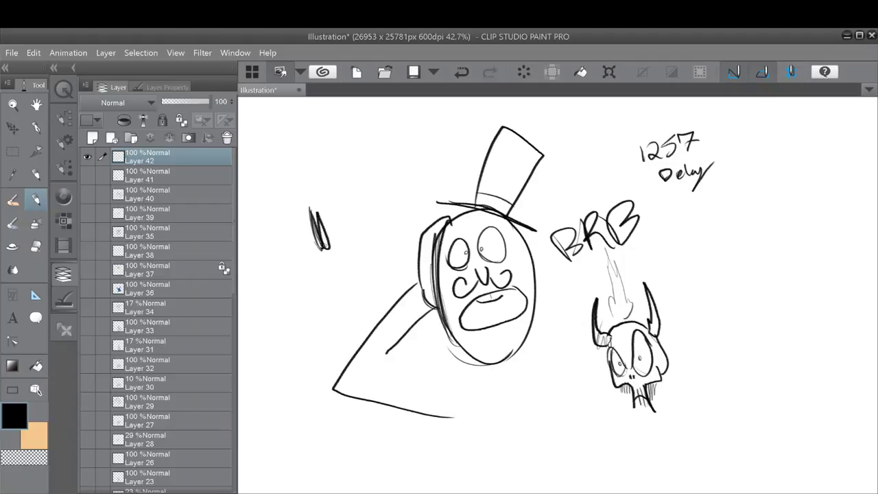
{"action": "mouse_move", "coordinate": [323, 208]}
{"action": "left_mouse_down"}
{"action": "mouse_move", "coordinate": [336, 246]}
{"action": "mouse_move", "coordinate": [329, 250]}
{"action": "mouse_move", "coordinate": [340, 242]}
{"action": "left_mouse_up"}
- Build a small face above the beard with eyes, nose, moustache, ear and spiky jagged hair
{"action": "mouse_move", "coordinate": [324, 186]}
{"action": "left_mouse_down"}
{"action": "mouse_move", "coordinate": [336, 243]}
{"action": "mouse_move", "coordinate": [310, 200]}
{"action": "mouse_move", "coordinate": [323, 192]}
{"action": "mouse_move", "coordinate": [310, 185]}
{"action": "mouse_move", "coordinate": [310, 199]}
{"action": "mouse_move", "coordinate": [319, 196]}
{"action": "mouse_move", "coordinate": [302, 180]}
{"action": "mouse_move", "coordinate": [315, 173]}
{"action": "mouse_move", "coordinate": [305, 193]}
{"action": "left_mouse_up"}
{"action": "left_click_drag", "start_coordinate": [313, 159], "coordinate": [300, 186]}
{"action": "mouse_move", "coordinate": [292, 150]}
{"action": "left_mouse_down"}
{"action": "mouse_move", "coordinate": [315, 161]}
{"action": "mouse_move", "coordinate": [294, 146]}
{"action": "left_mouse_up"}
{"action": "left_click_drag", "start_coordinate": [296, 145], "coordinate": [314, 128]}
{"action": "mouse_move", "coordinate": [316, 148]}
{"action": "left_mouse_down"}
{"action": "mouse_move", "coordinate": [323, 128]}
{"action": "mouse_move", "coordinate": [345, 164]}
{"action": "mouse_move", "coordinate": [338, 195]}
{"action": "mouse_move", "coordinate": [344, 199]}
{"action": "mouse_move", "coordinate": [343, 182]}
{"action": "mouse_move", "coordinate": [350, 197]}
{"action": "left_mouse_up"}
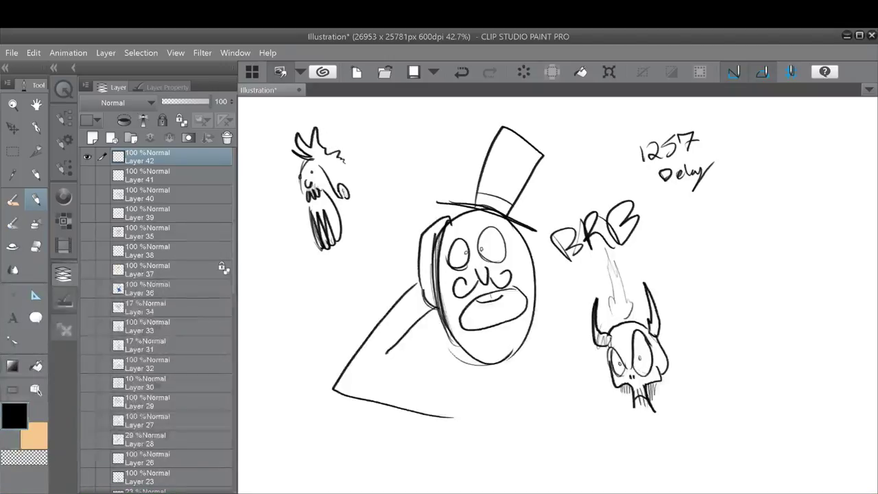
{"action": "left_click_drag", "start_coordinate": [344, 166], "coordinate": [350, 190]}
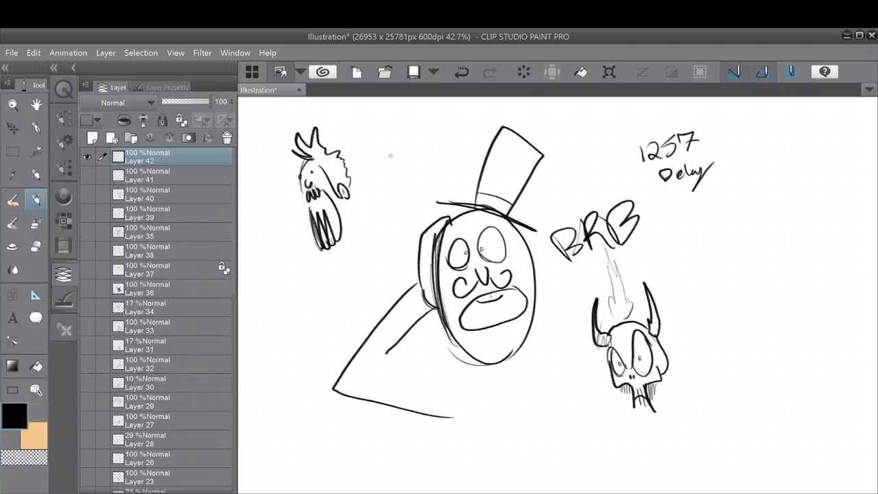